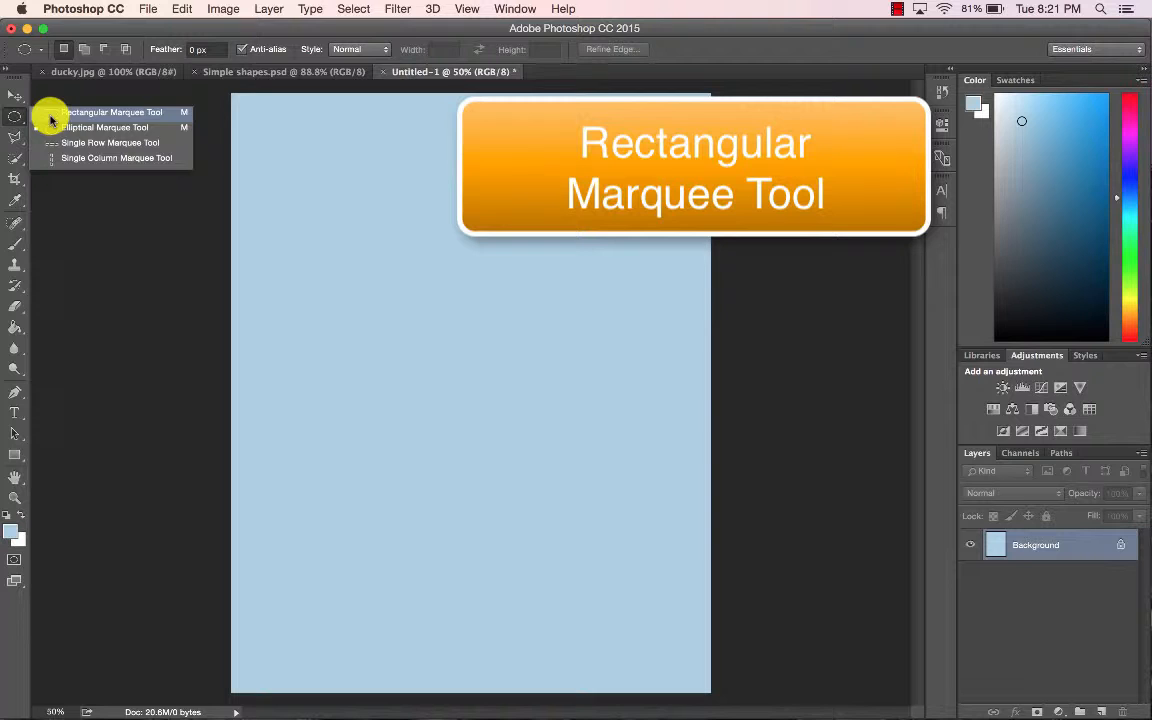
Step: Draw three successive rectangular marquee selections on the blue canvas, each replacing the previous one
click(52, 120)
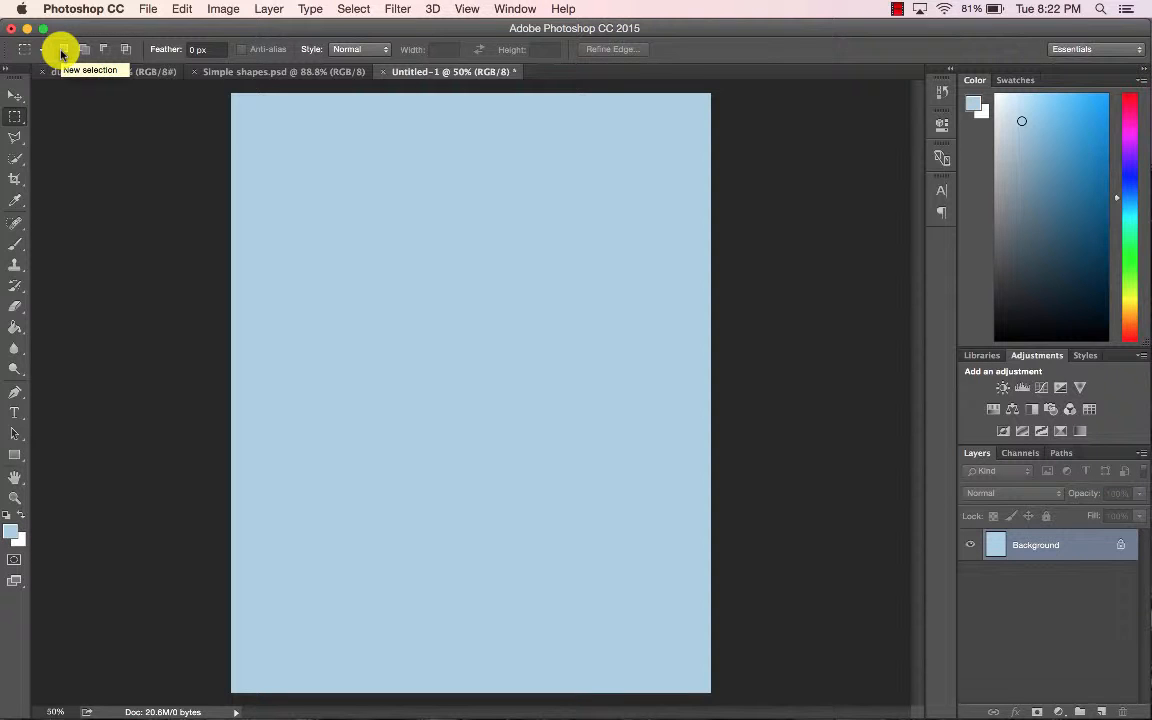
drag(277, 178, 401, 355)
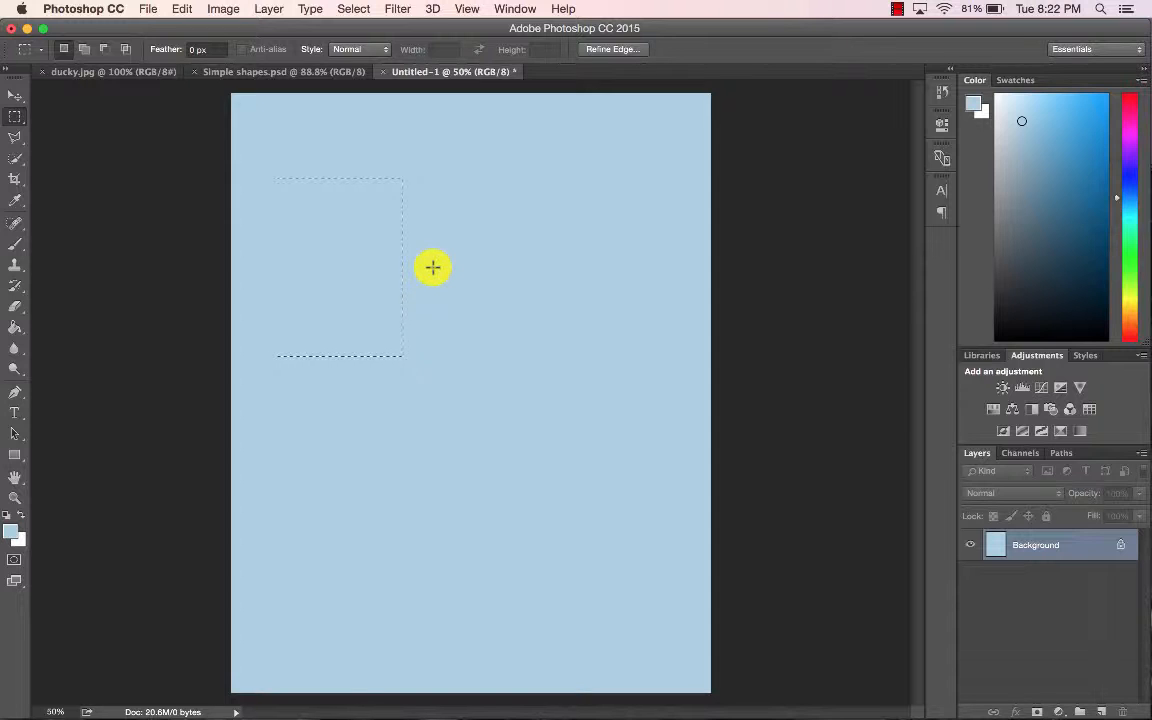
drag(435, 233, 517, 386)
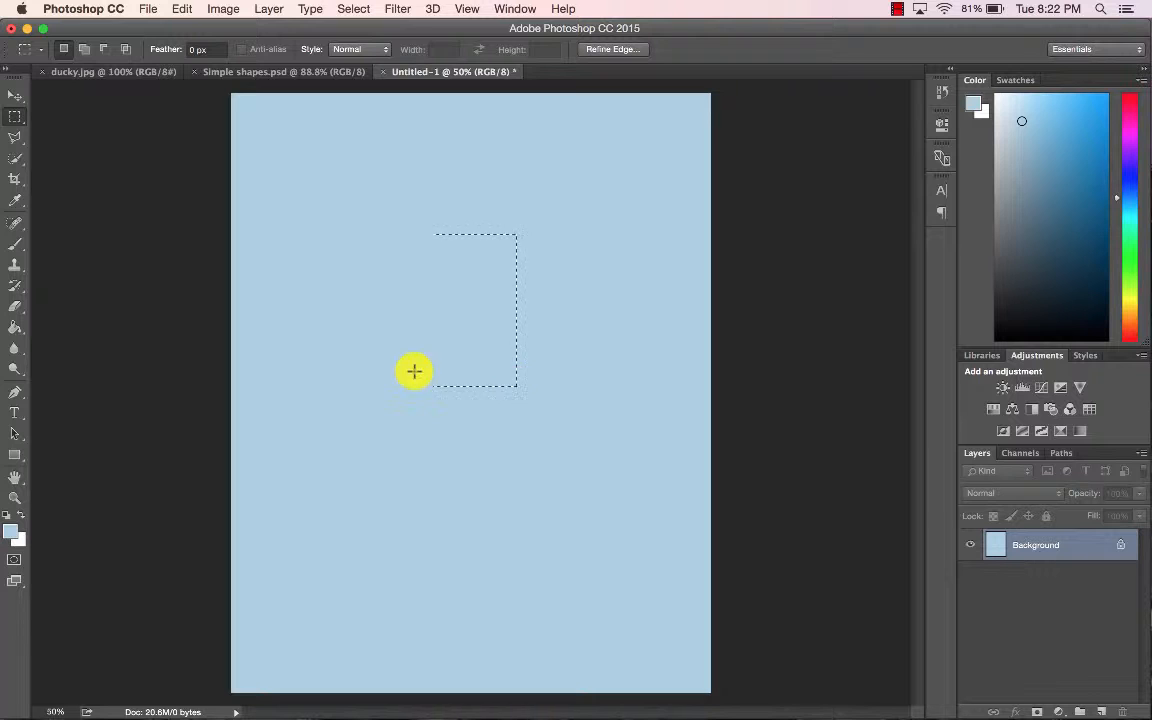
drag(309, 330, 457, 501)
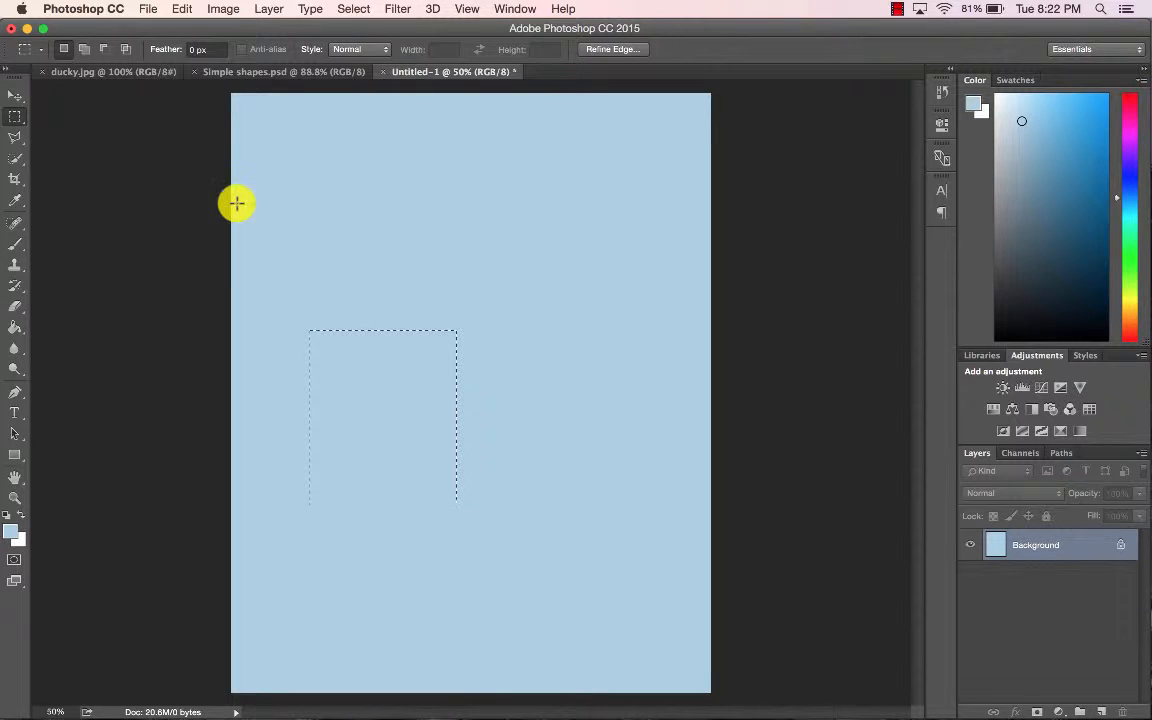
Step: Extend the rectangular selection by adding overlapping rectangles along its upper and right sides
click(84, 50)
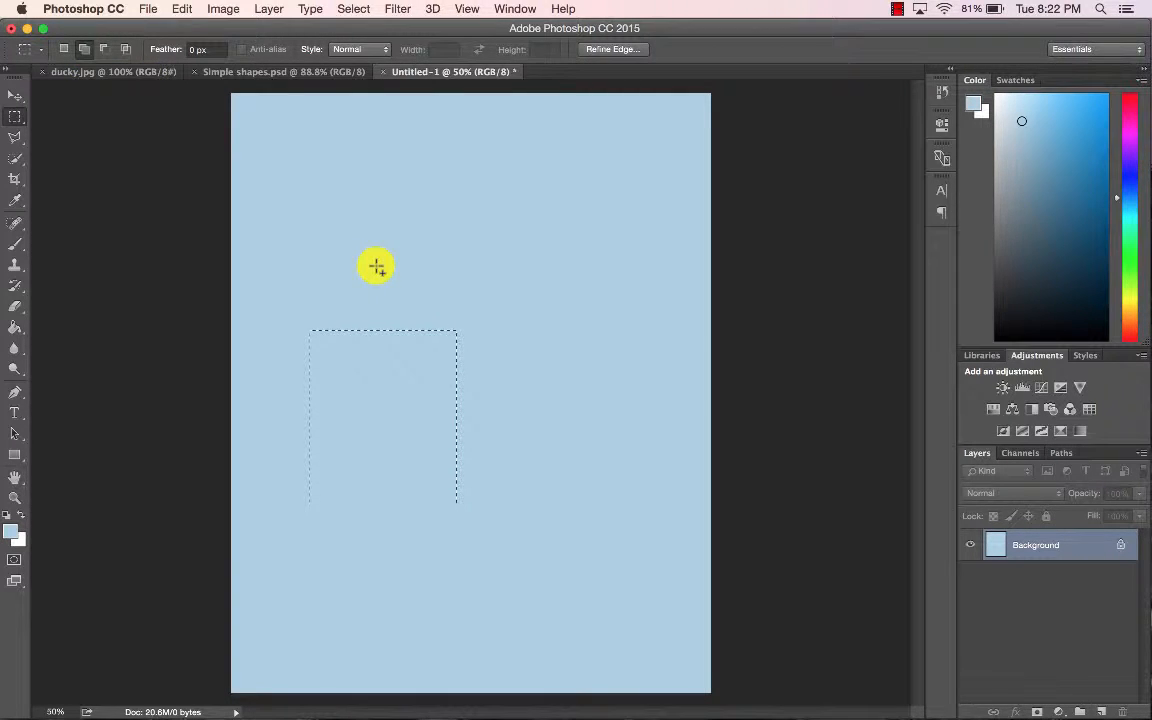
drag(376, 266, 514, 437)
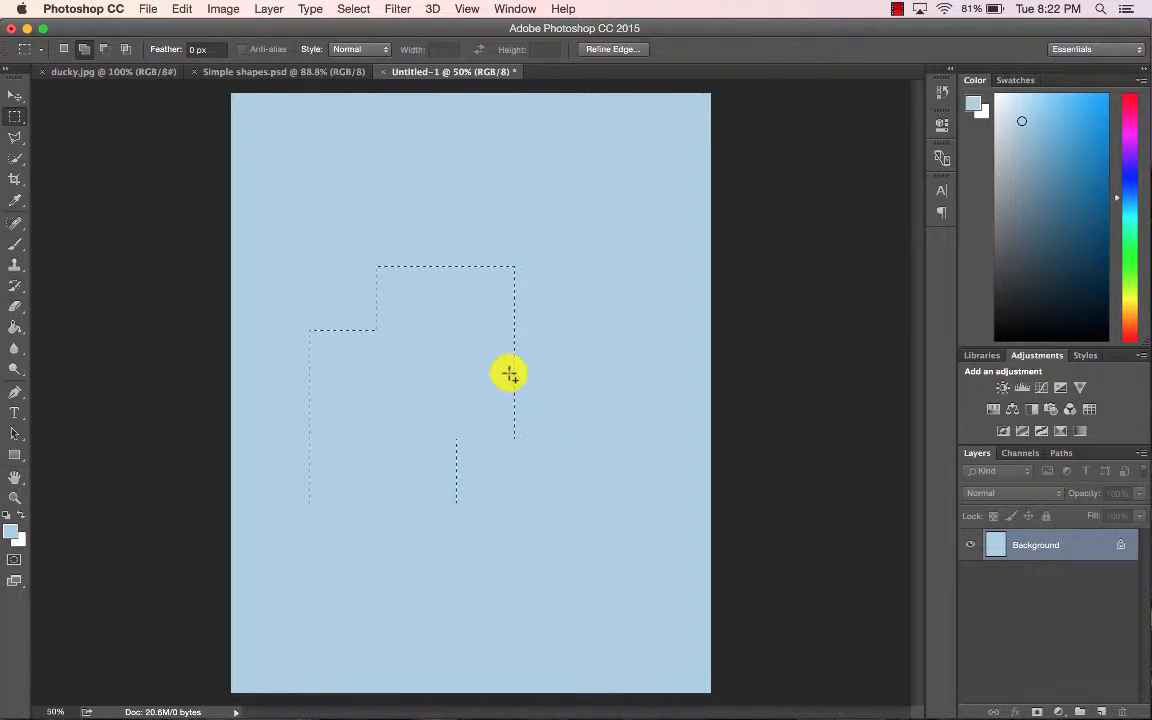
drag(456, 238, 559, 339)
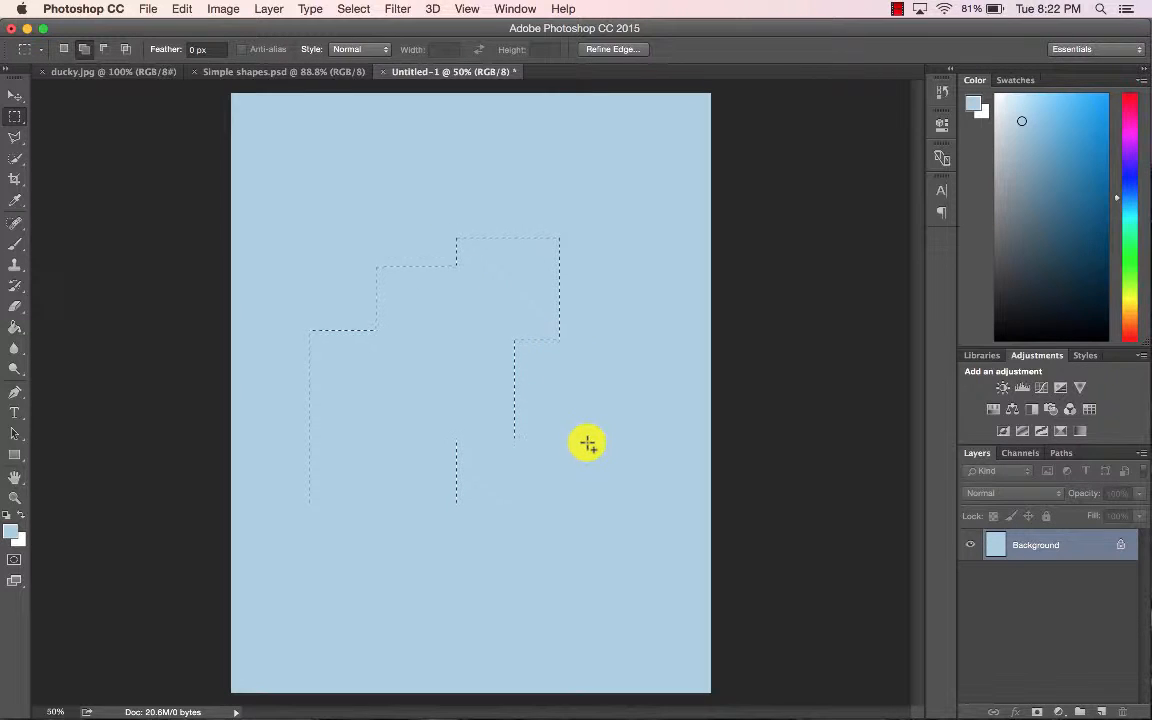
drag(588, 443, 575, 571)
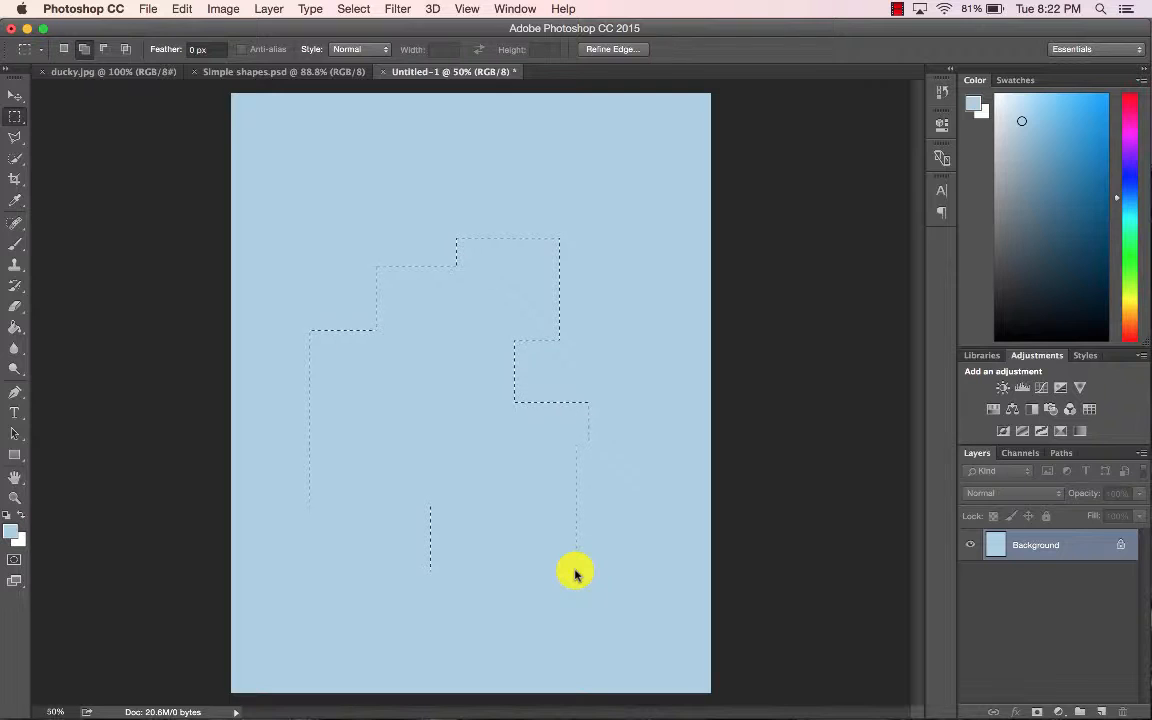
Step: Subtract rectangular areas from the lower and right parts of the combined selection, and deselect everything
key(alt)
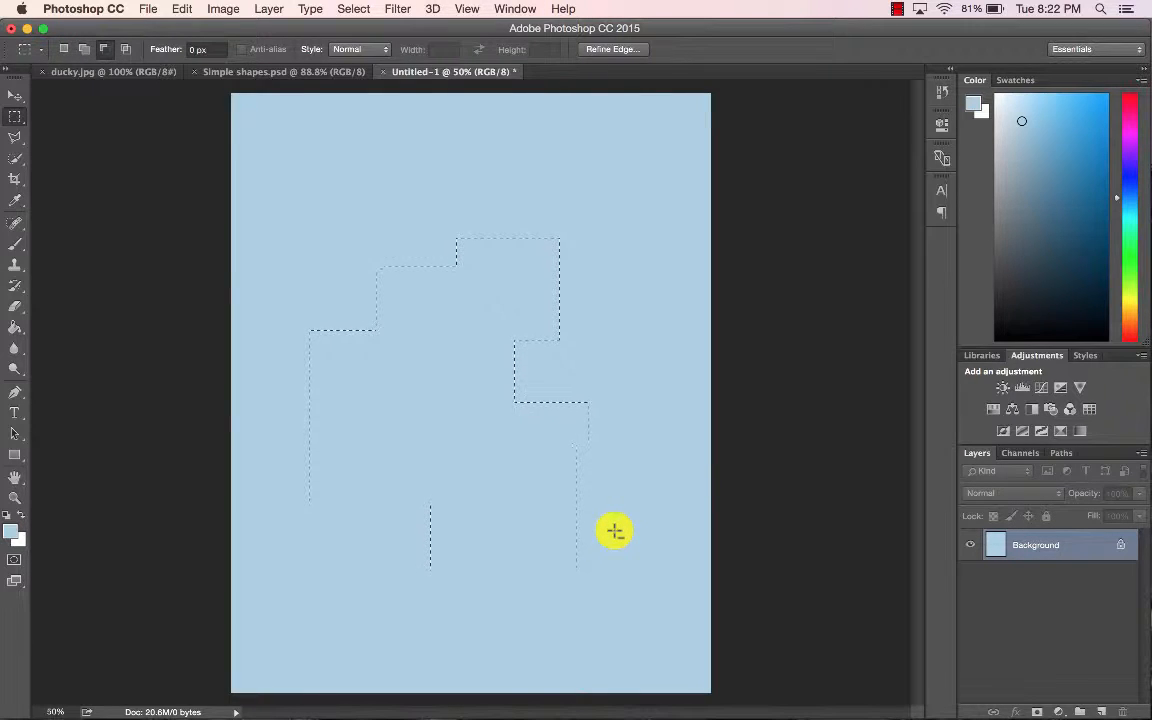
drag(607, 505, 497, 609)
drag(386, 522, 550, 597)
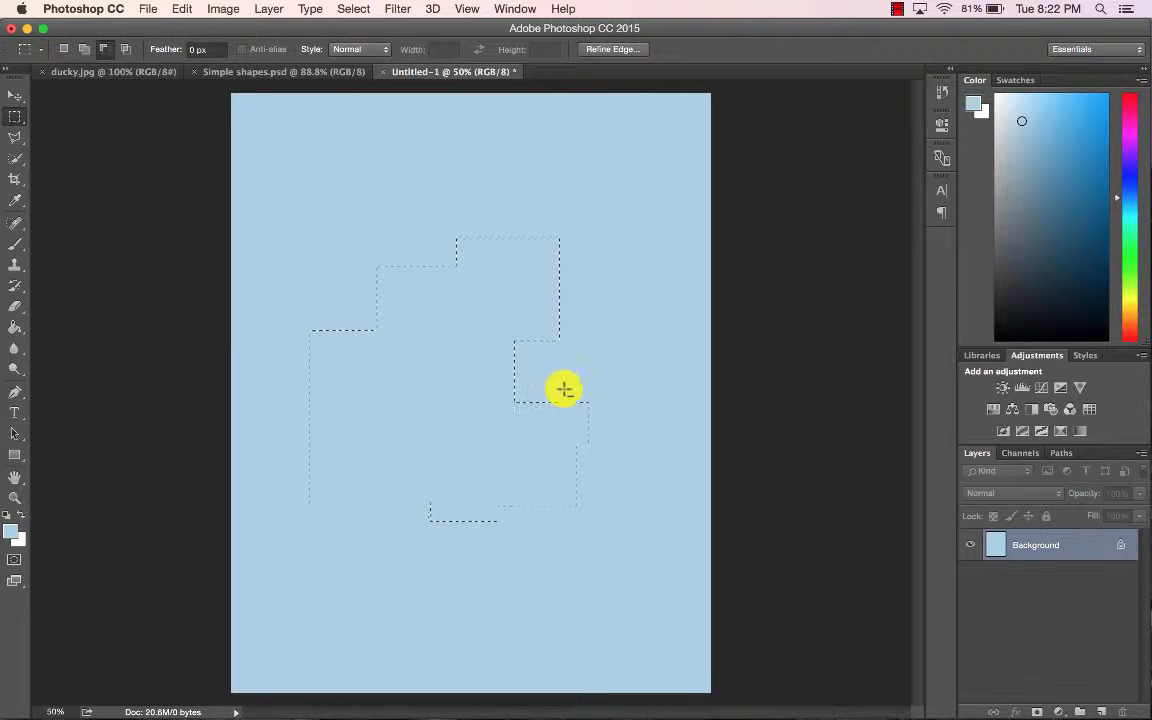
drag(558, 376, 473, 462)
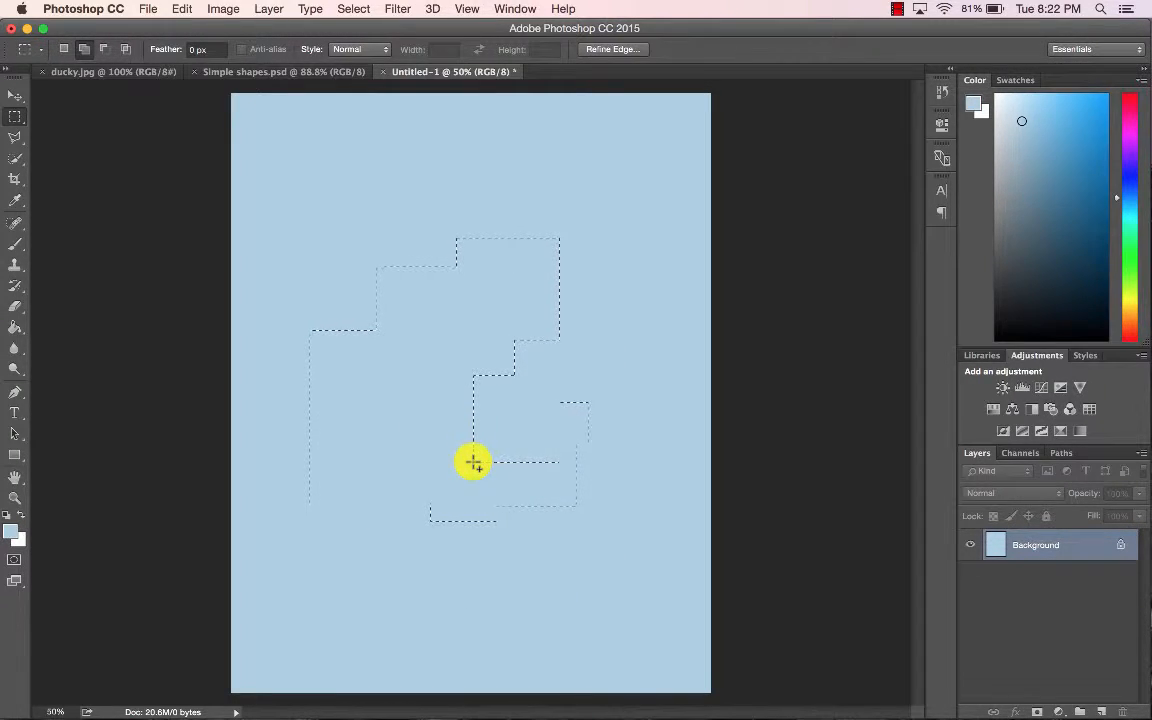
click(472, 462)
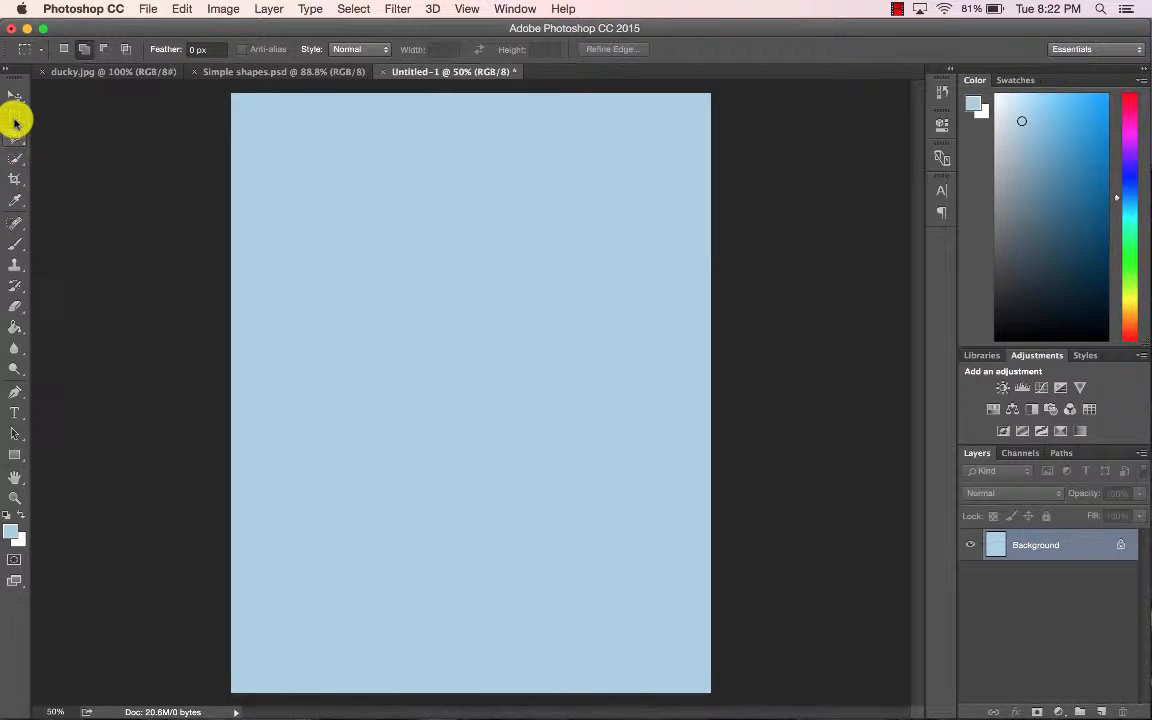
Step: Select the soccer ball in Simple shapes.psd with an elliptical marquee fitted to its outline
drag(15, 118, 50, 135)
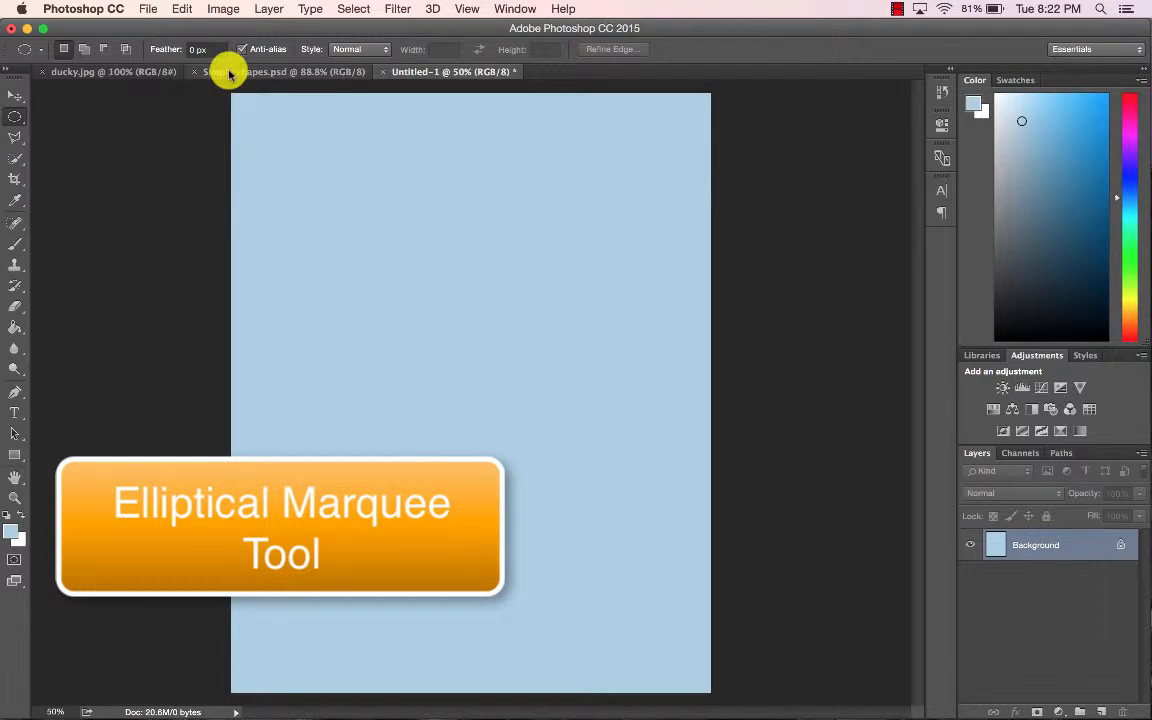
click(239, 70)
scroll(622, 189, right, 5)
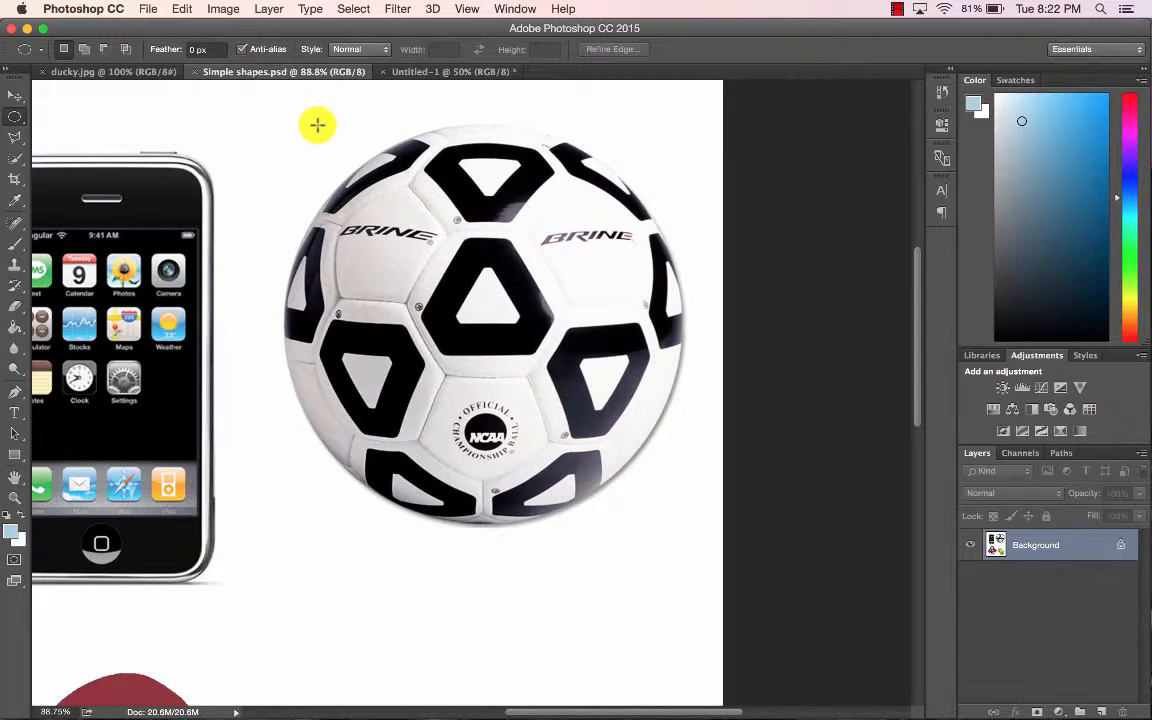
drag(317, 125, 672, 454)
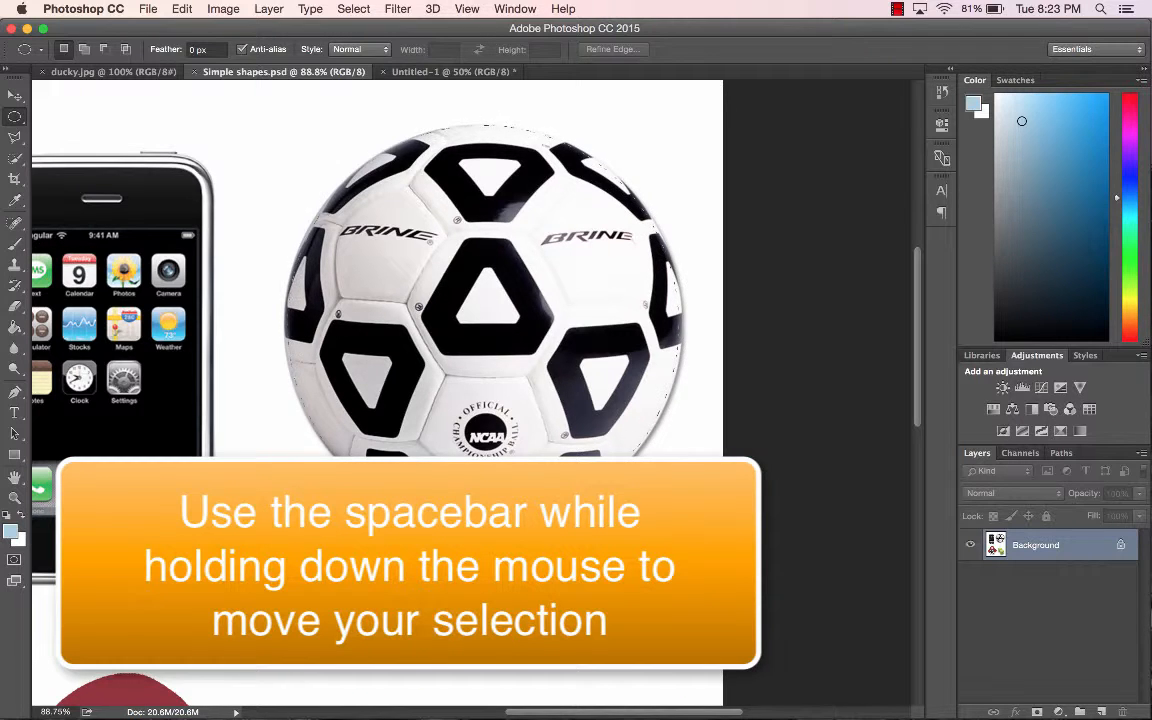
drag(679, 523, 679, 523)
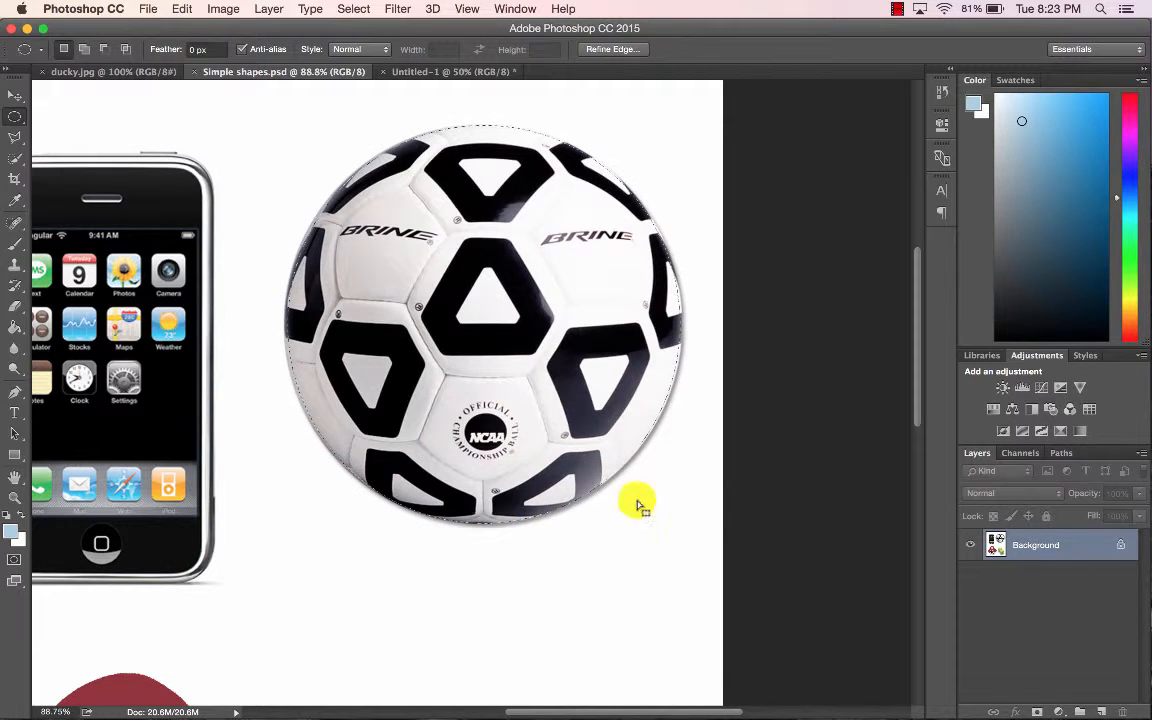
Step: Copy the selected soccer ball onto the upper-left area of the Untitled-1 canvas, and clear the selection in Simple shapes.psd
click(12, 96)
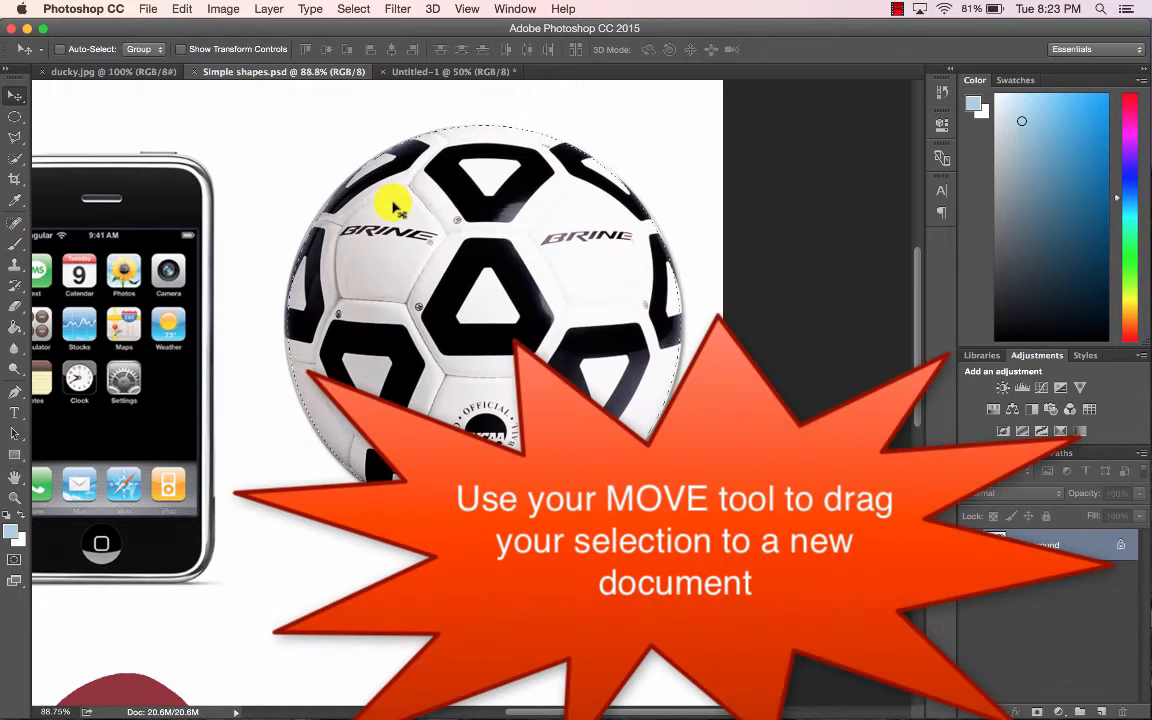
drag(393, 207, 330, 165)
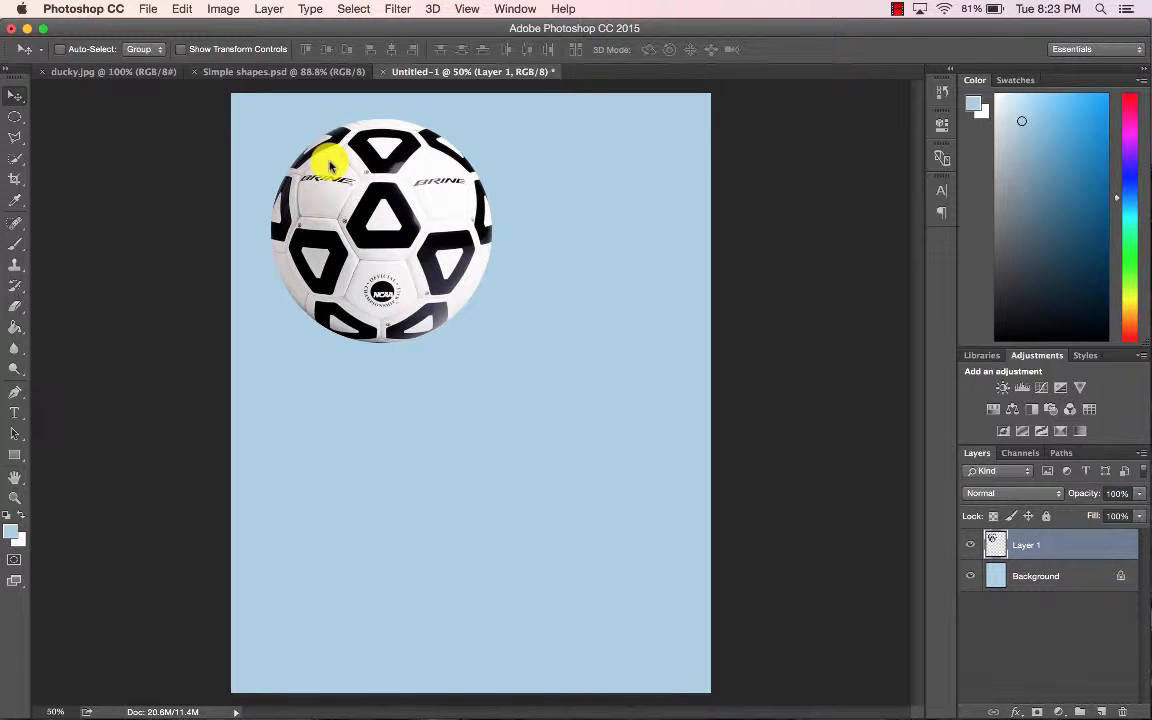
click(289, 74)
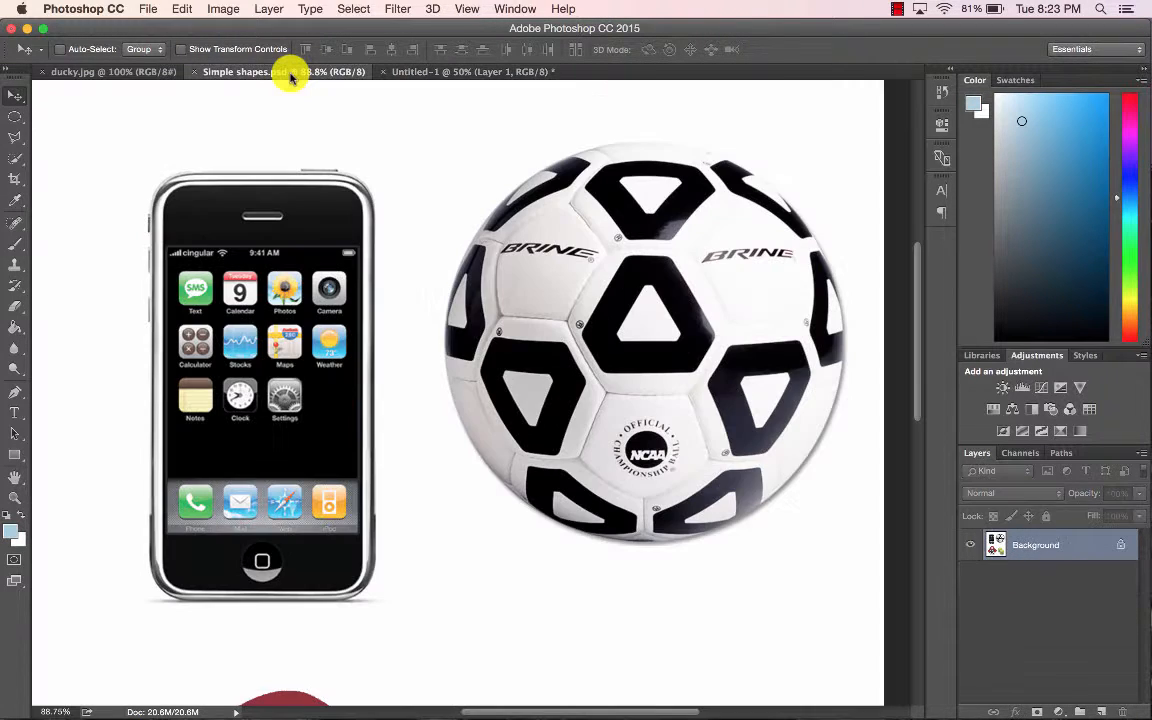
key(super+d)
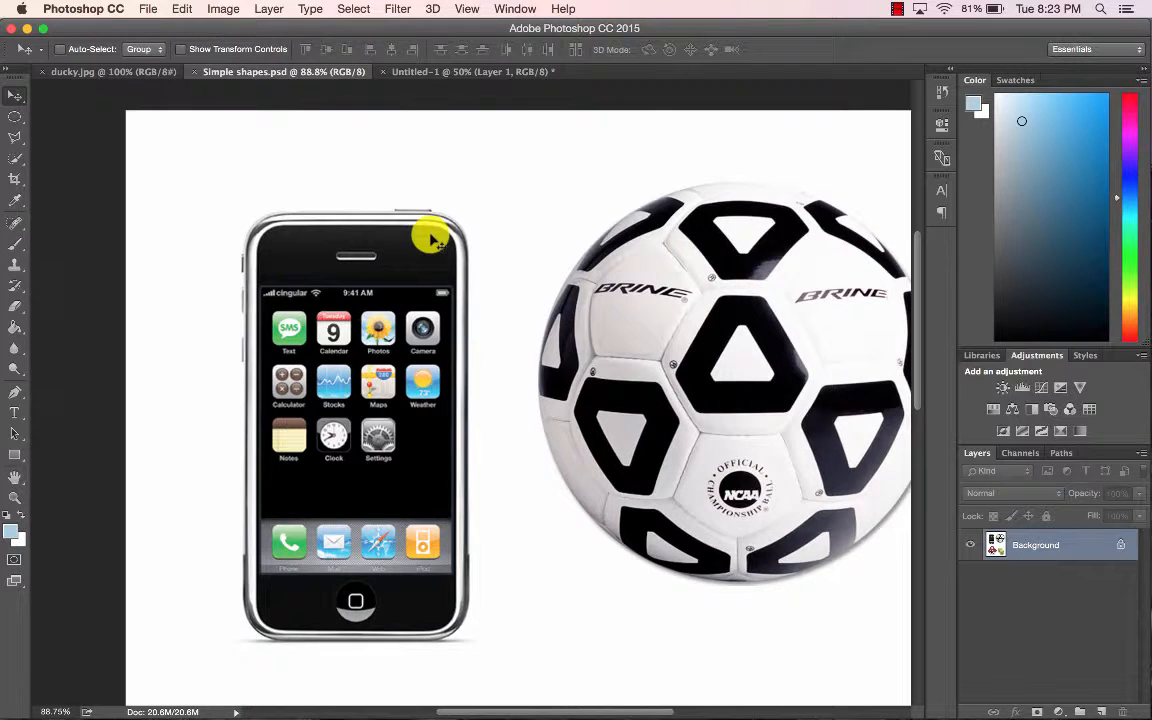
Step: Draw an irregular practice selection with the Polygonal Lasso in the white area above the phone's upper-left corner, and deselect it
click(13, 142)
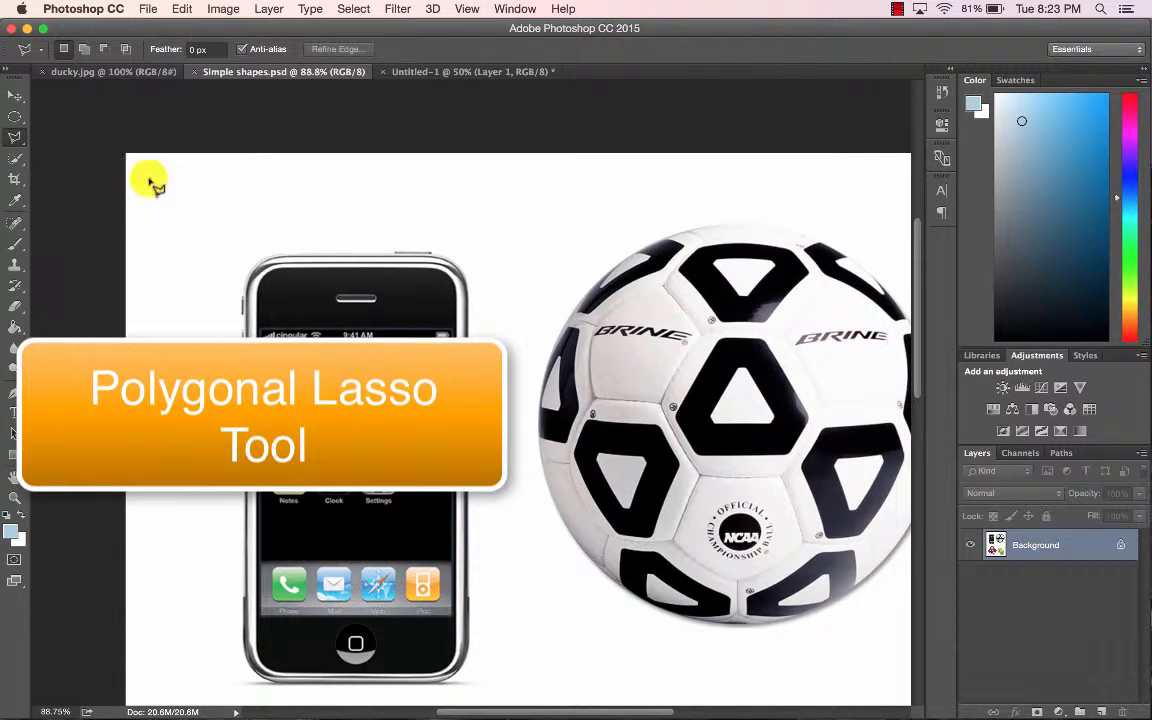
click(16, 137)
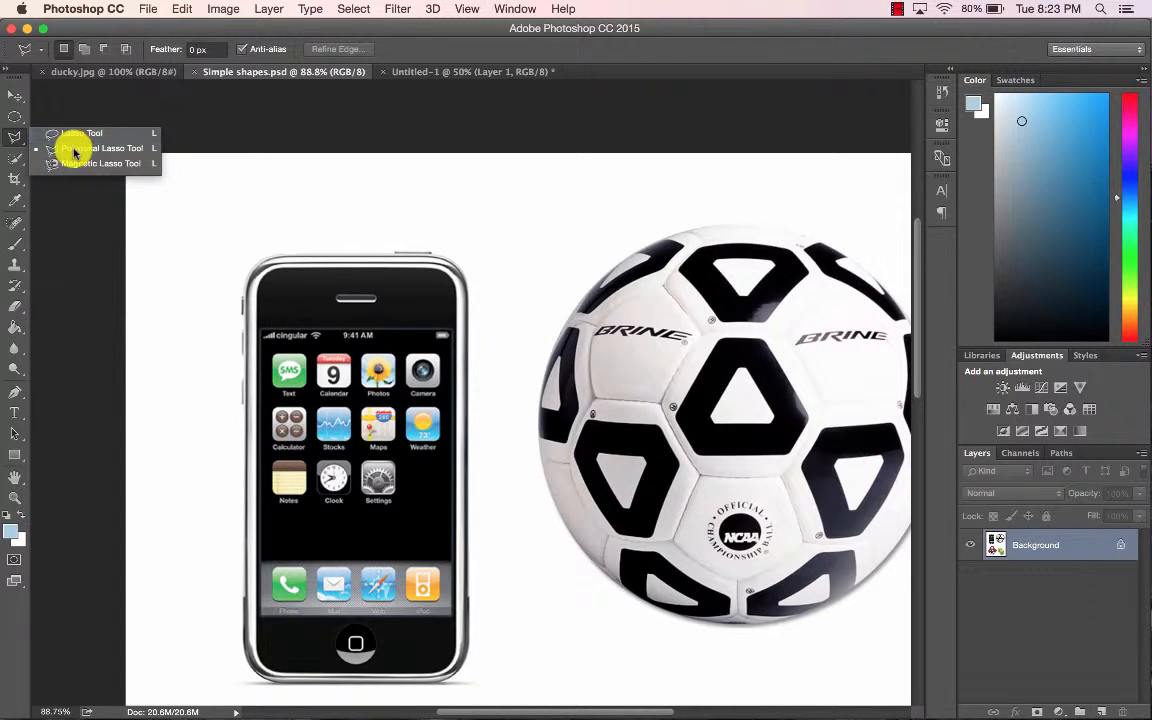
click(72, 150)
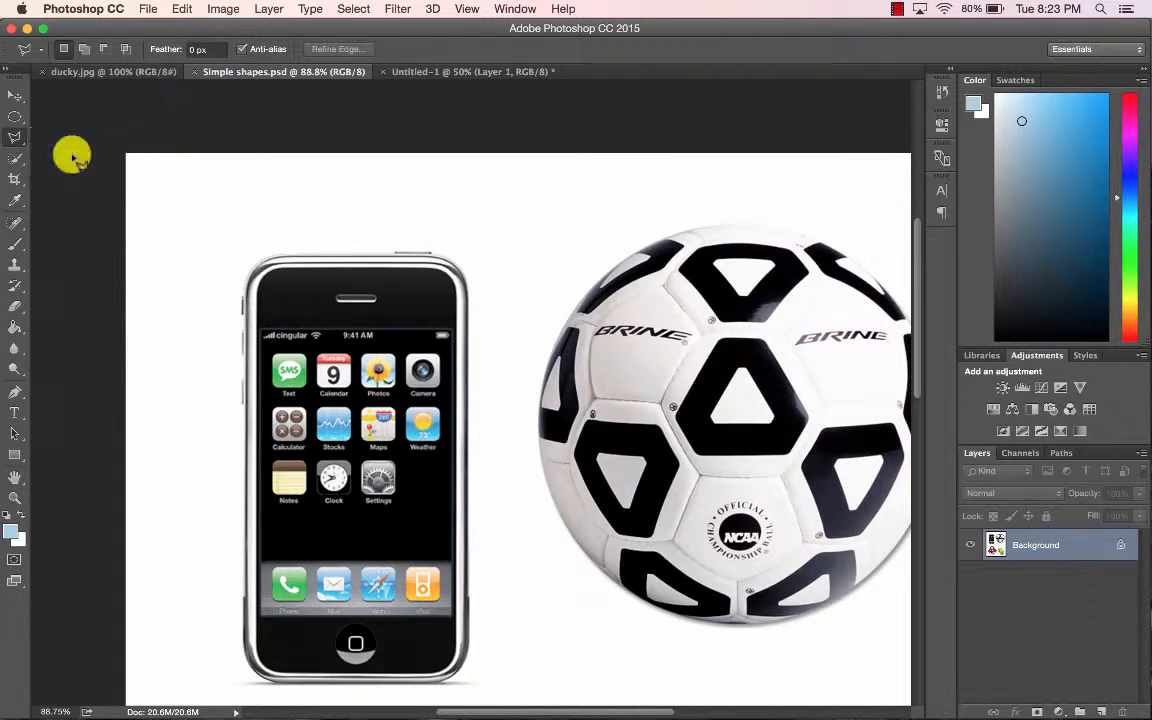
scroll(190, 200, up, 10)
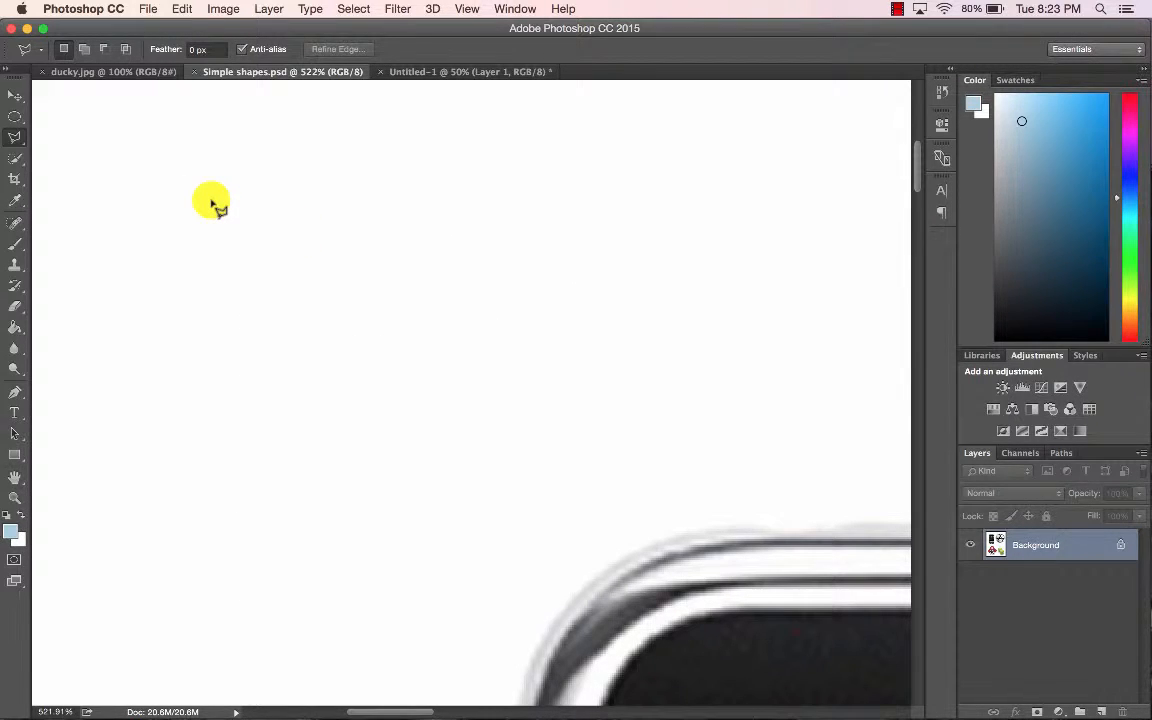
click(211, 203)
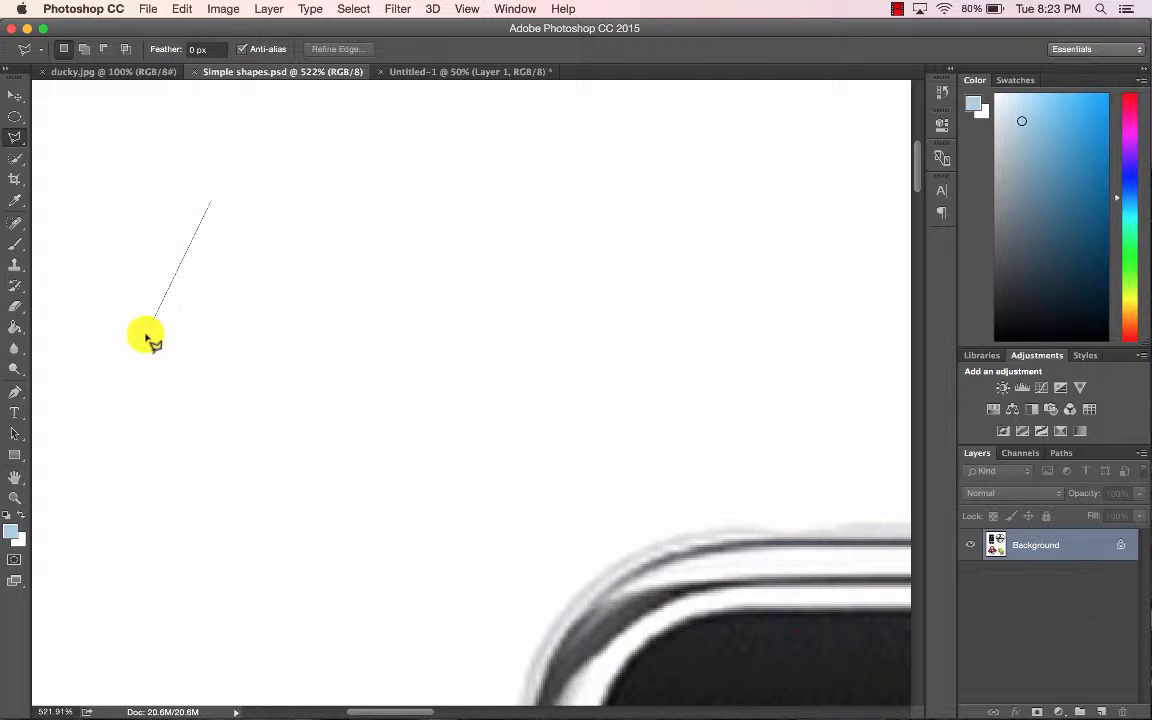
click(147, 335)
click(290, 504)
click(531, 367)
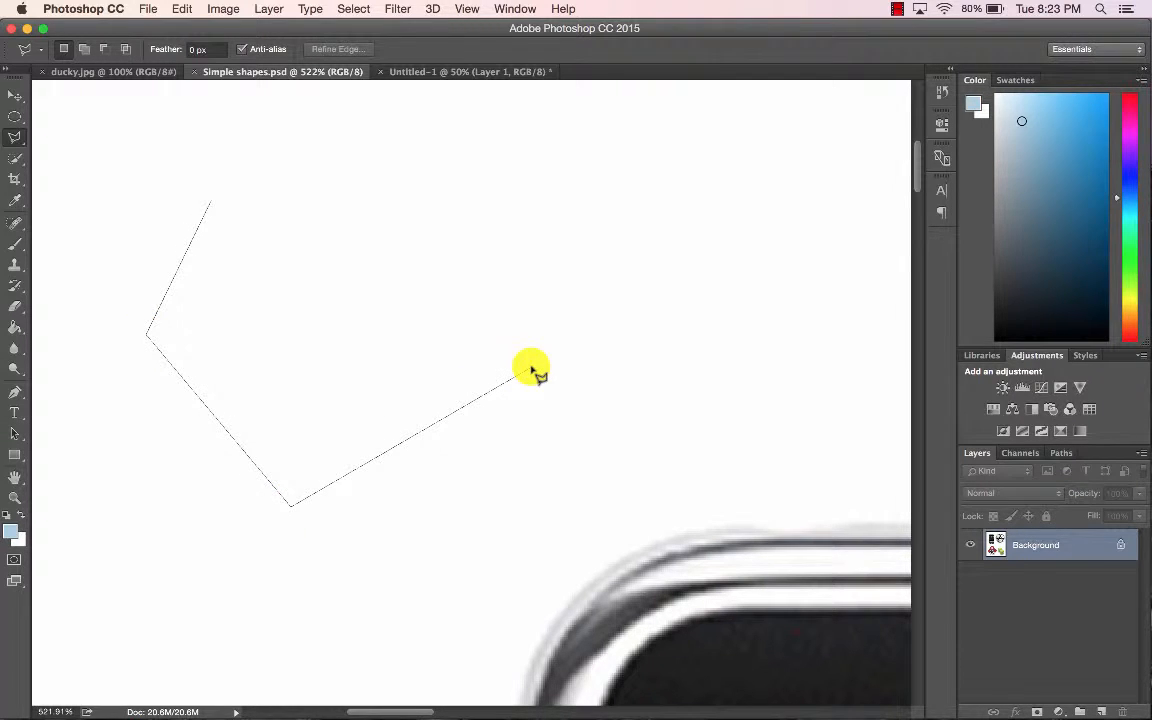
click(380, 350)
click(474, 279)
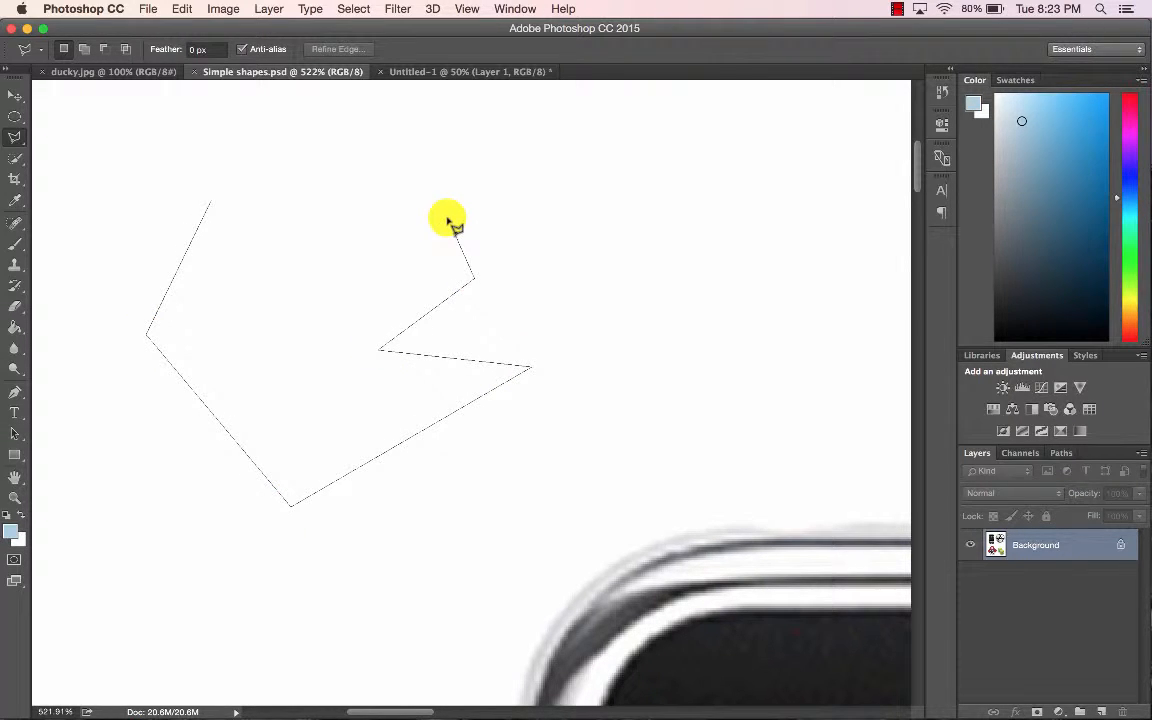
click(445, 217)
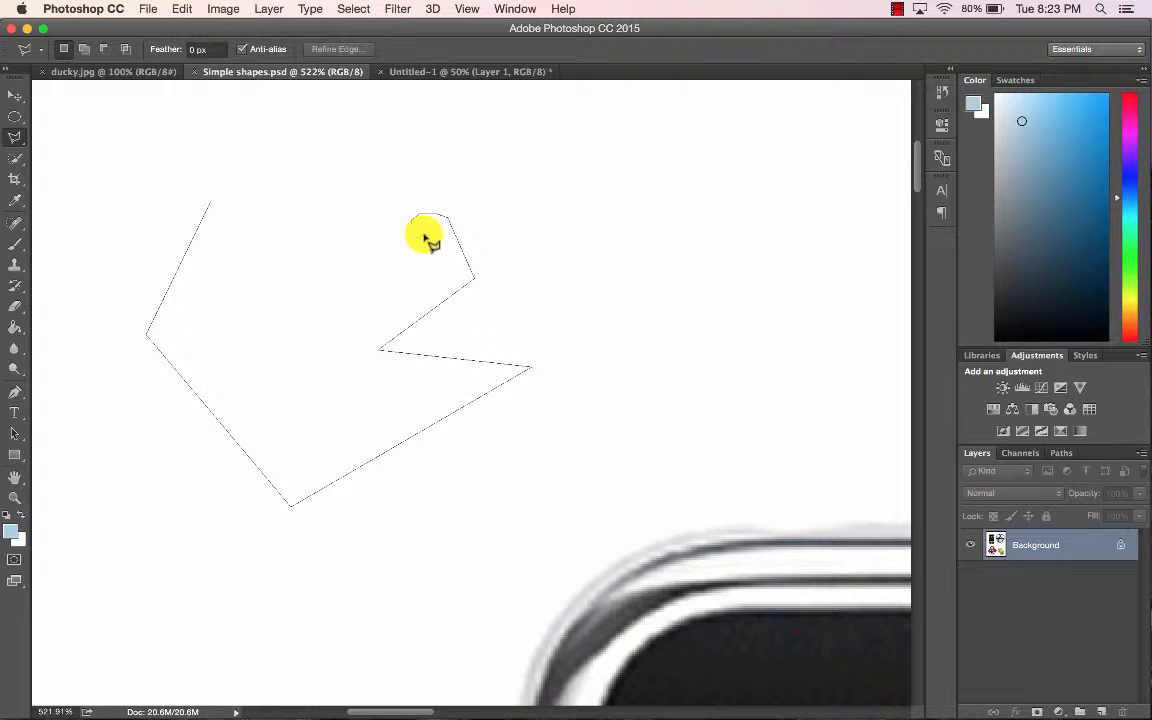
click(424, 267)
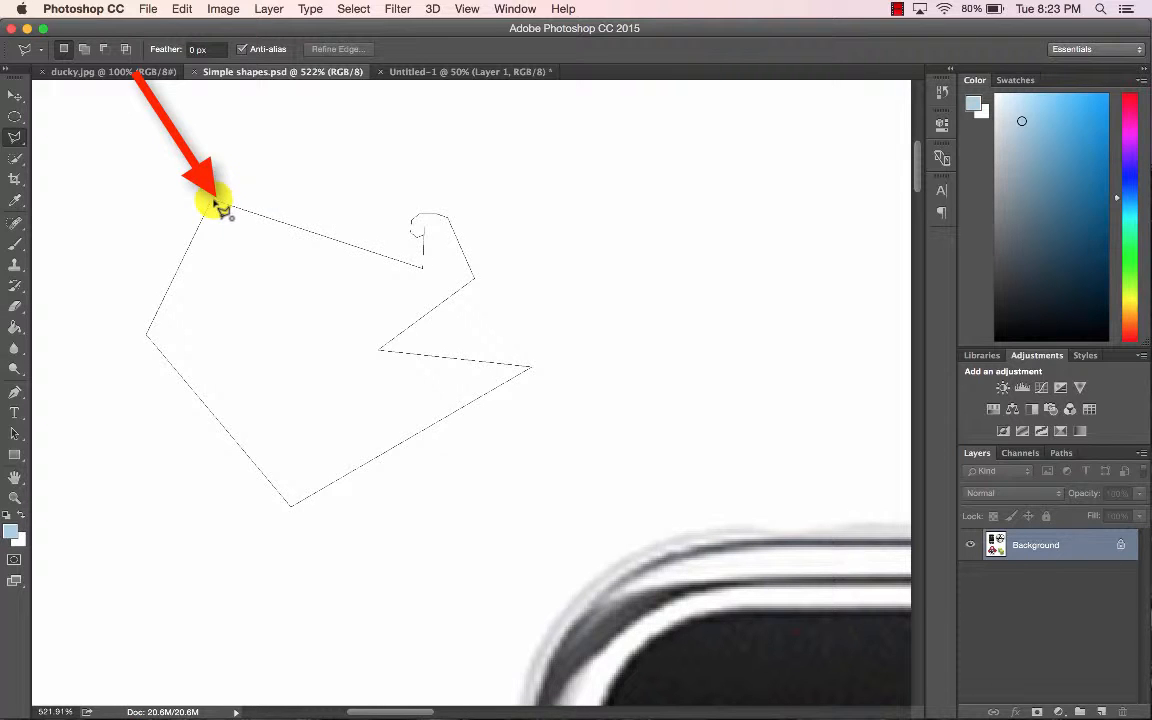
click(216, 205)
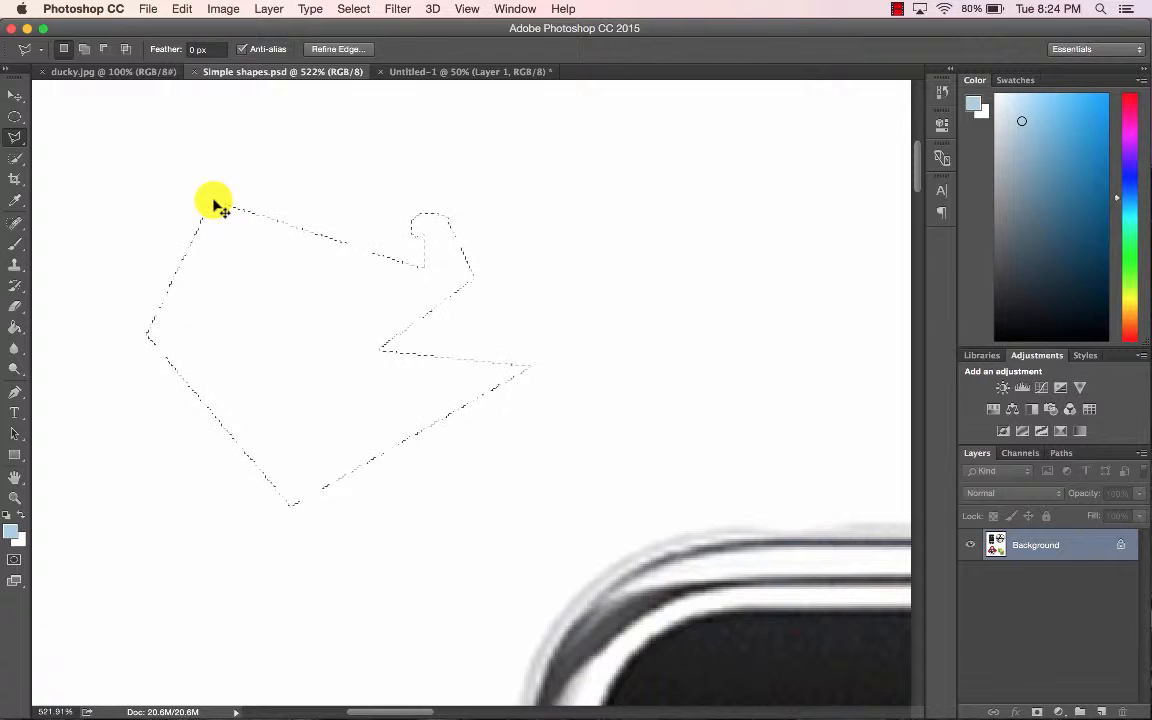
key(super+d)
Step: Select the phone along its outline with the Polygonal Lasso and copy it beside the soccer ball on the Untitled-1 canvas
scroll(447, 311, down, 5)
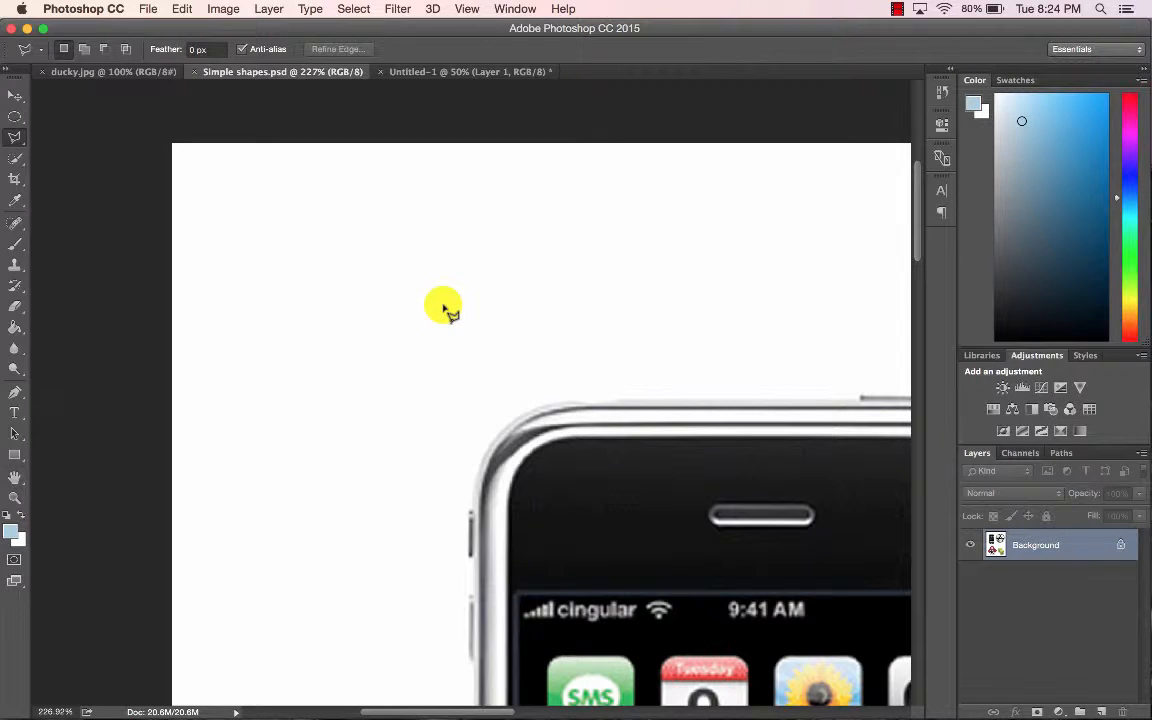
scroll(447, 311, down, 4)
scroll(514, 342, down, 5)
scroll(514, 342, right, 4)
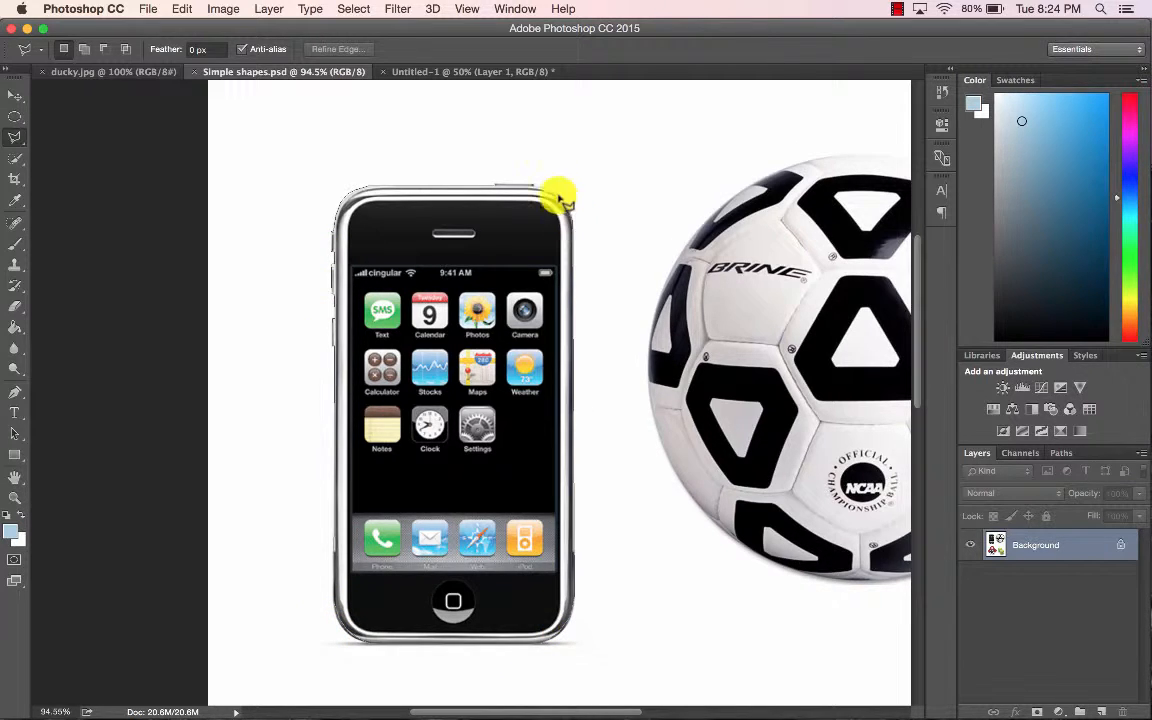
click(493, 184)
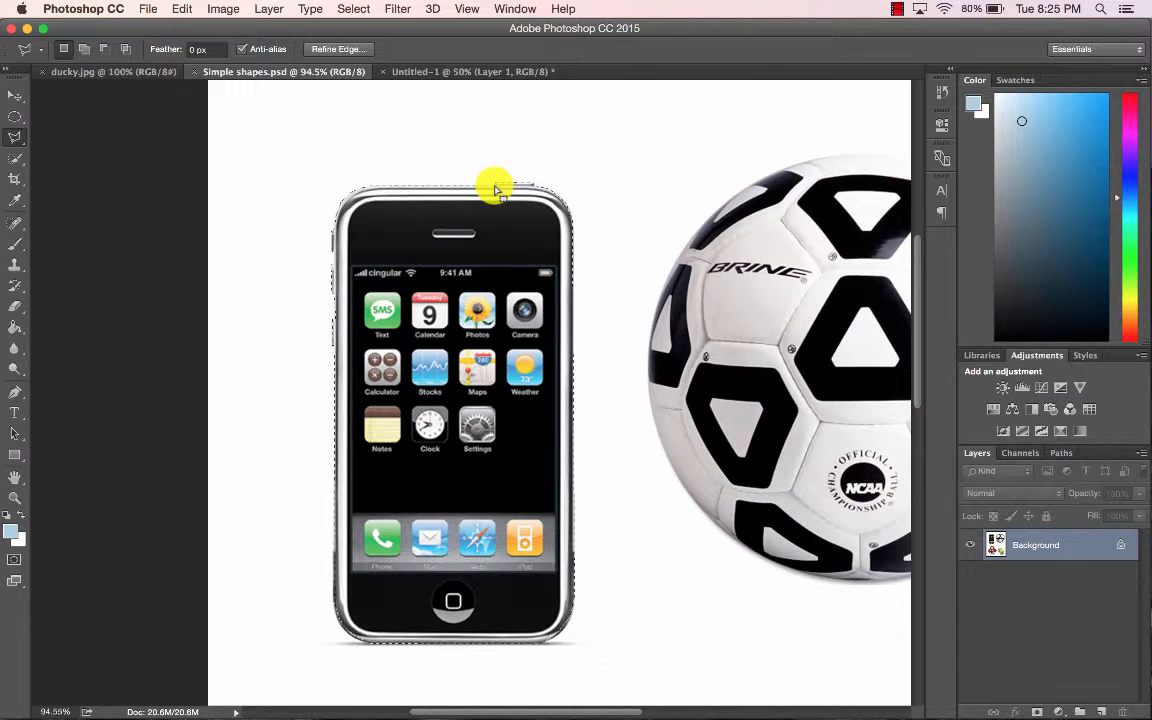
click(14, 95)
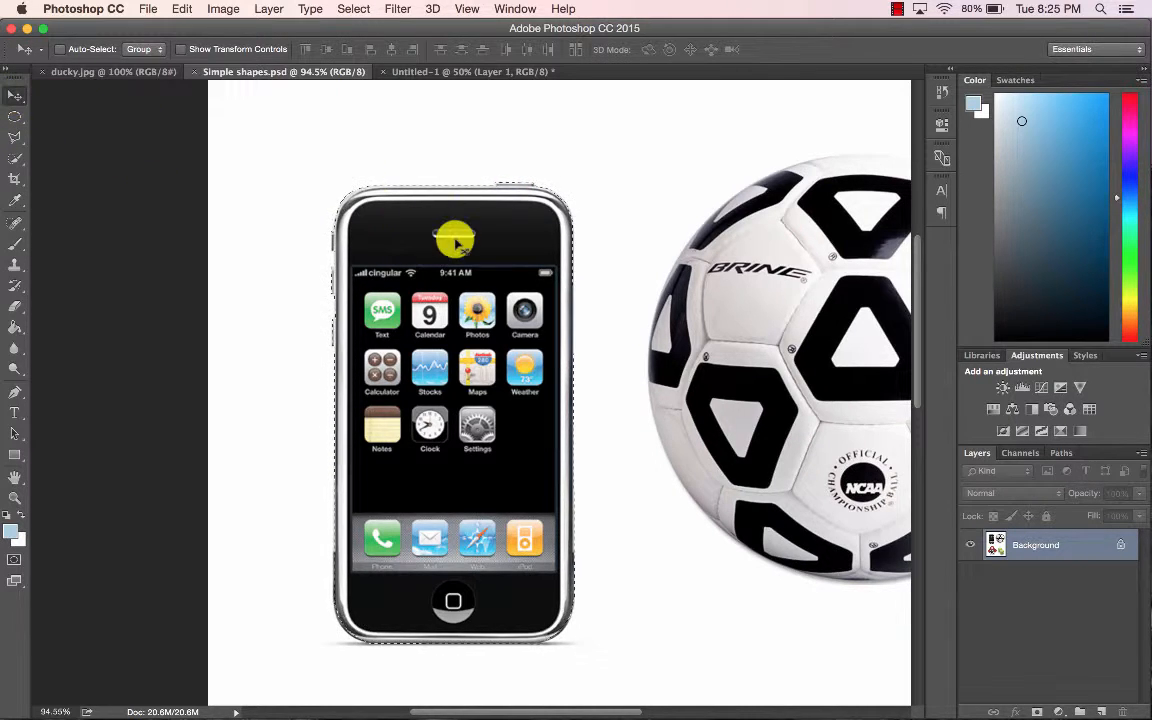
drag(455, 242, 596, 150)
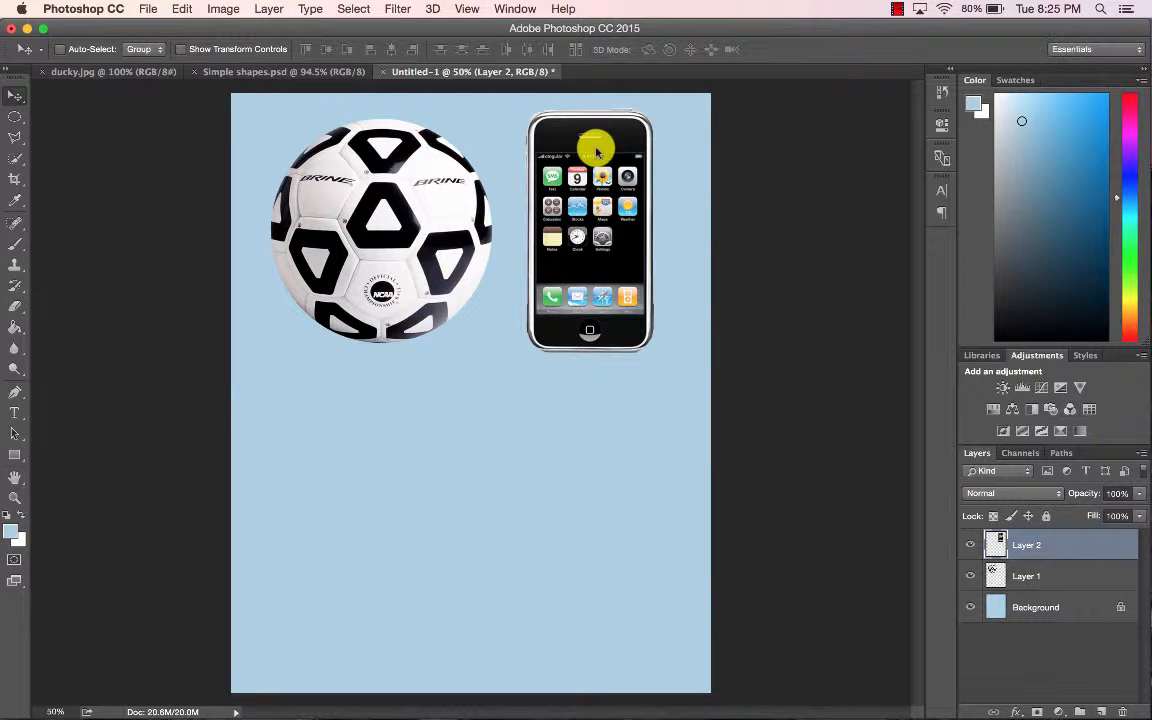
Step: Trace the right edge of the pirate's hat in Simple shapes.psd with the Magnetic Lasso in add-to-selection mode, removing the stray anchor points
click(229, 72)
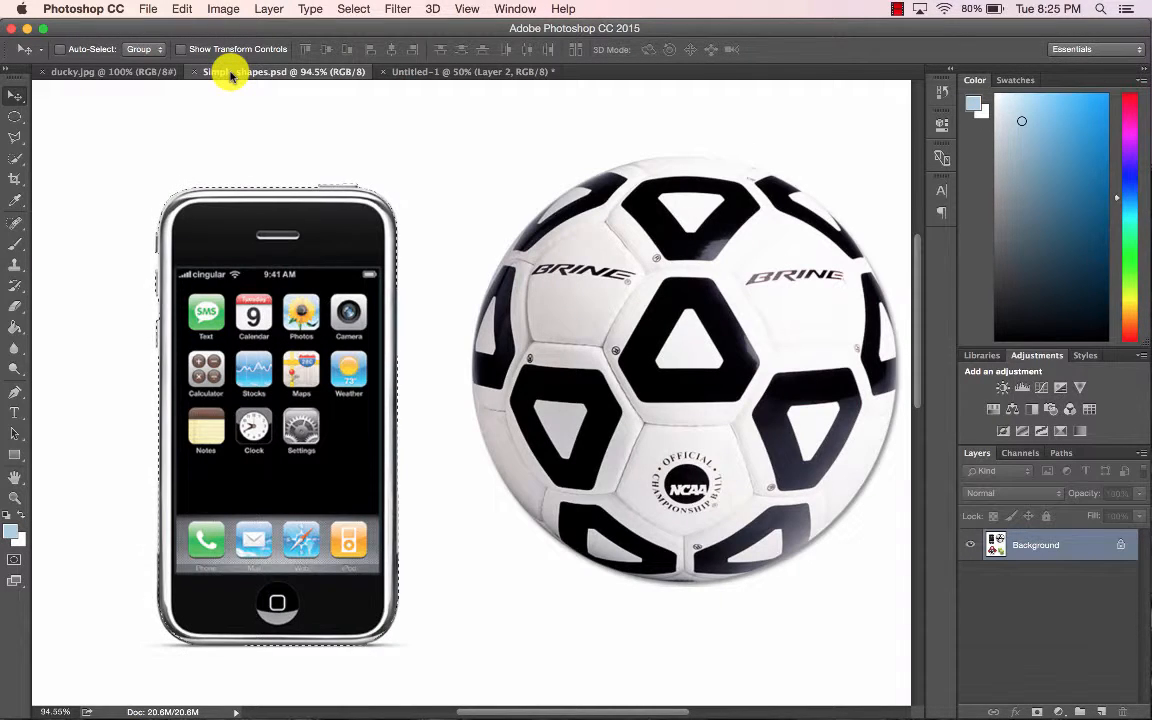
scroll(305, 250, down, 10)
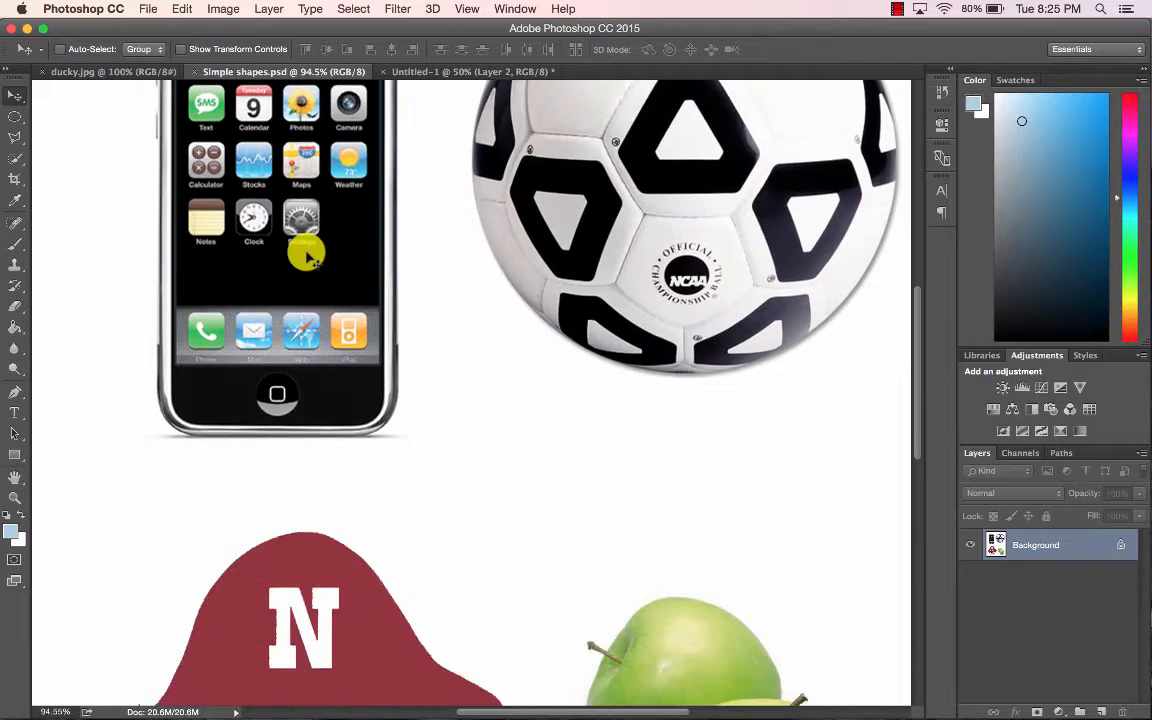
scroll(310, 258, down, 4)
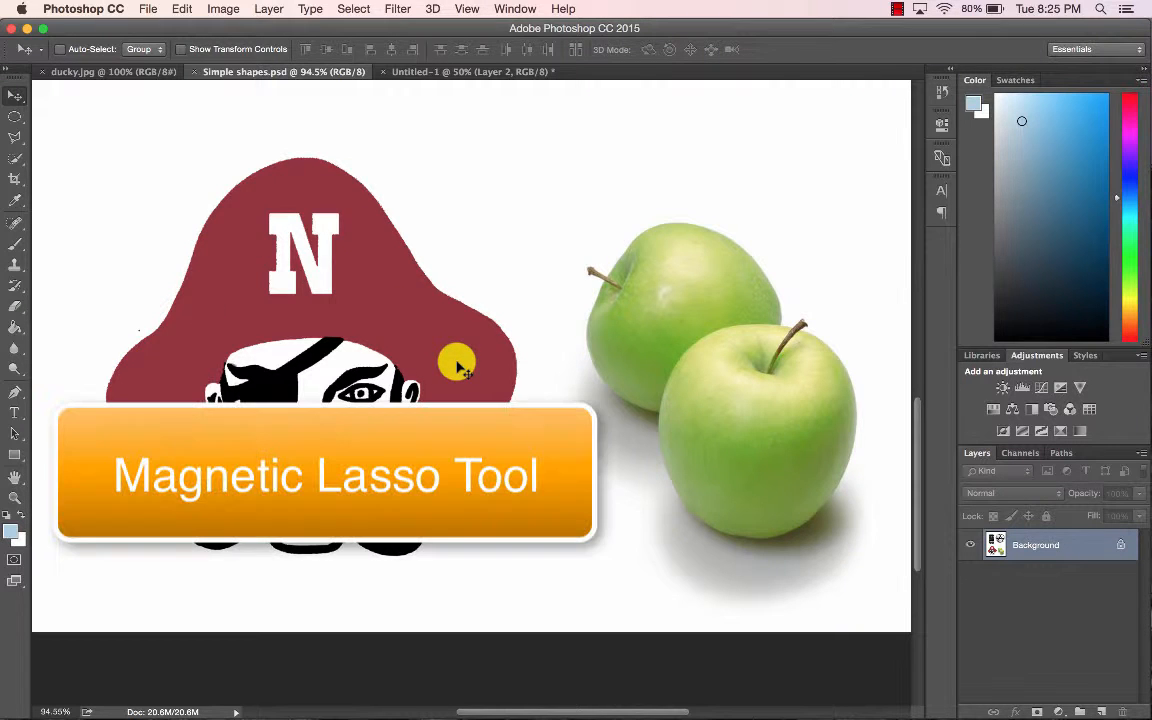
click(20, 135)
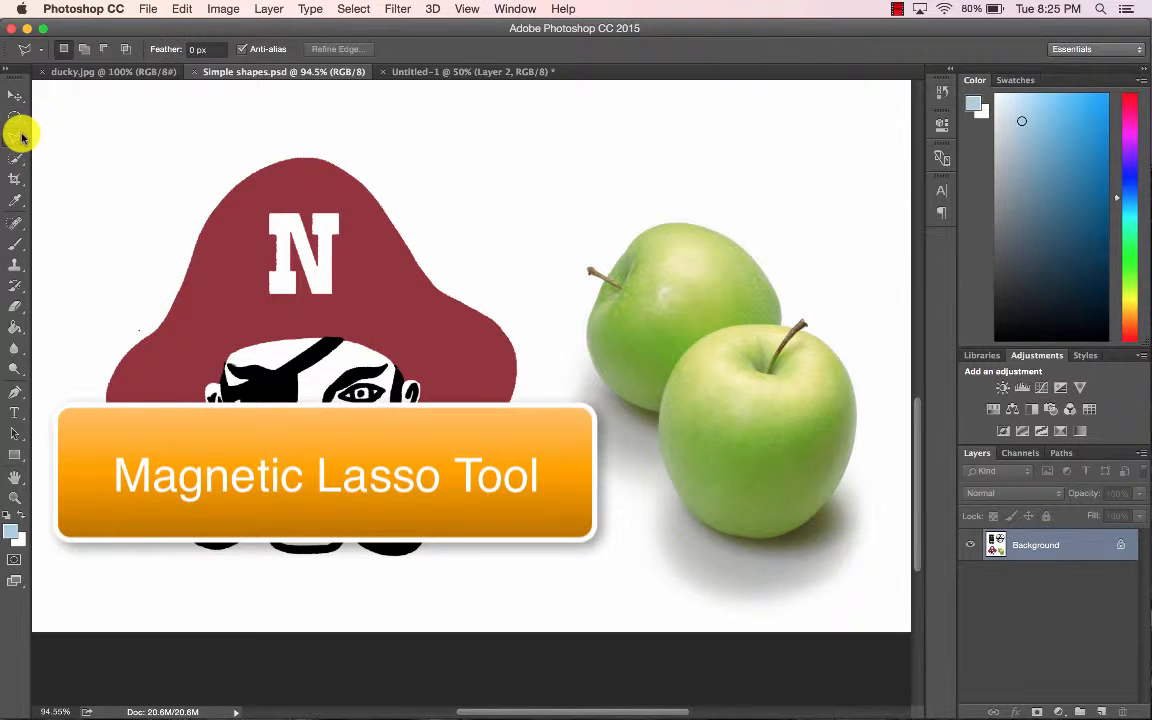
click(75, 163)
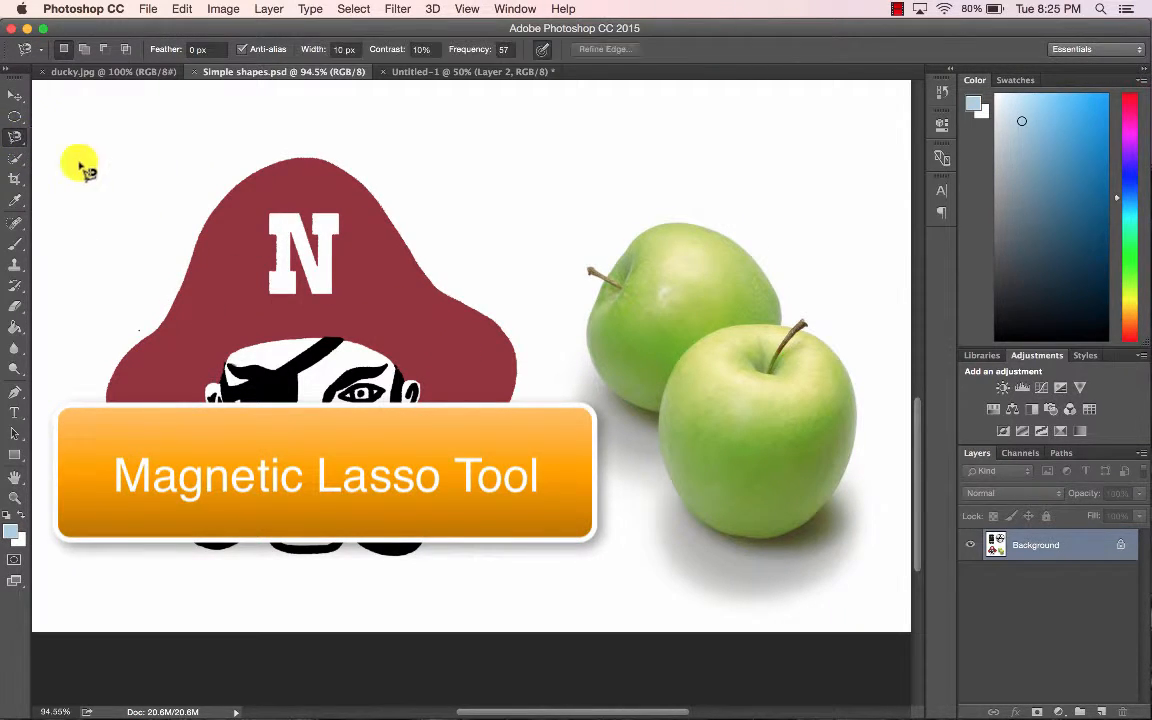
scroll(291, 180, up, 5)
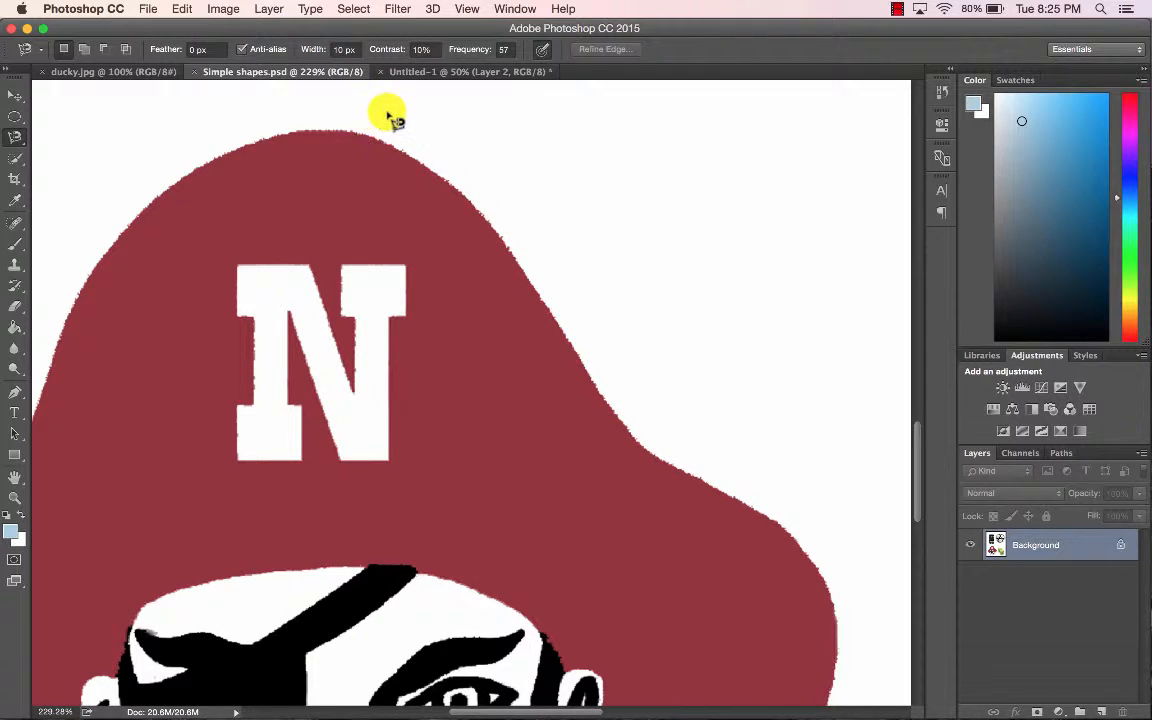
click(86, 50)
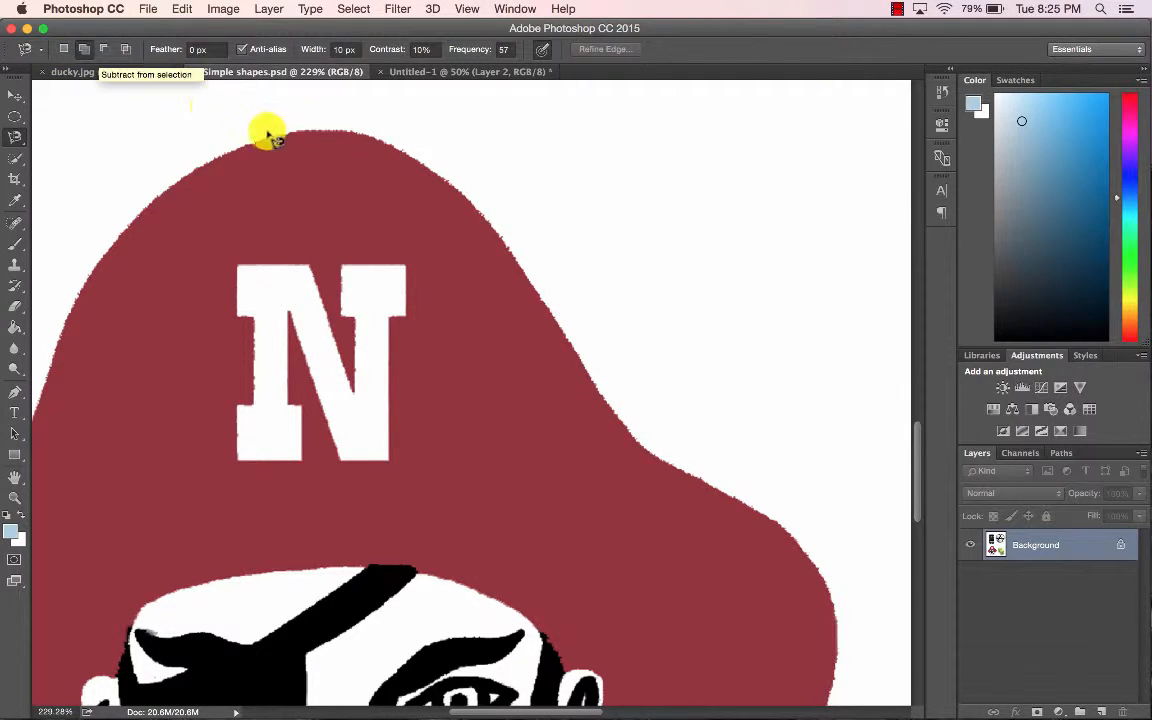
click(334, 131)
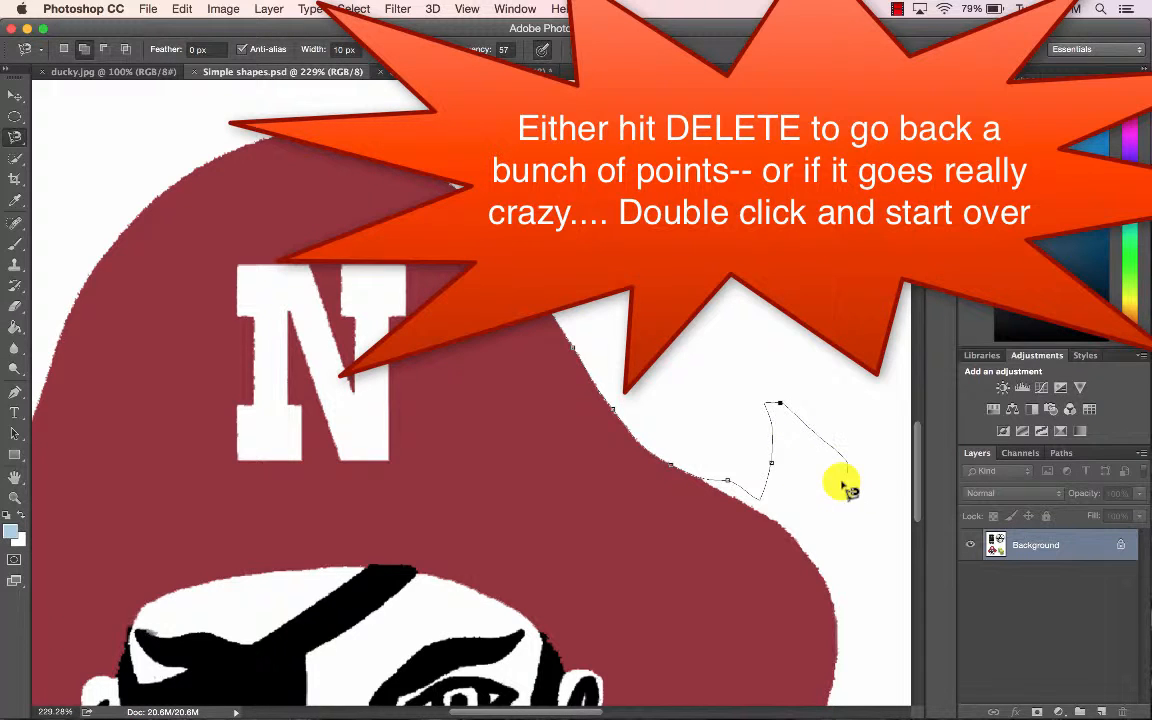
key(BackSpace)
key(BackSpace)
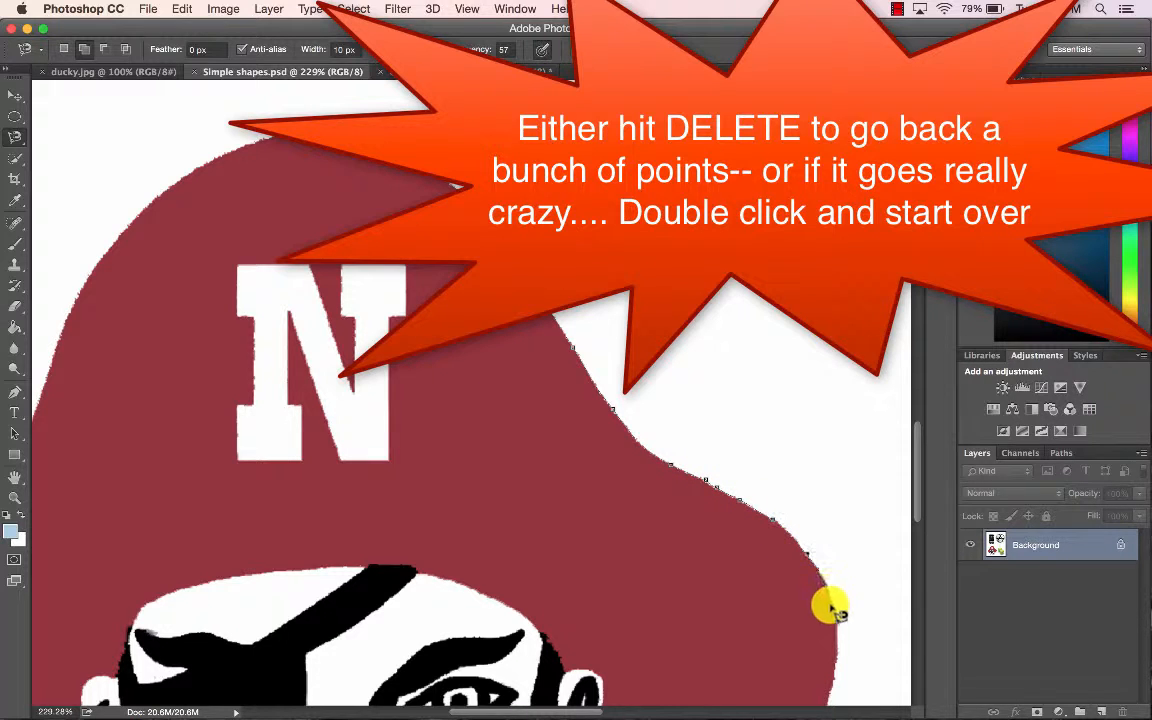
Step: Continue the Magnetic Lasso outline around the sword, moustache and other side of the hat, and close it at the hat's top
scroll(838, 622, down, 2)
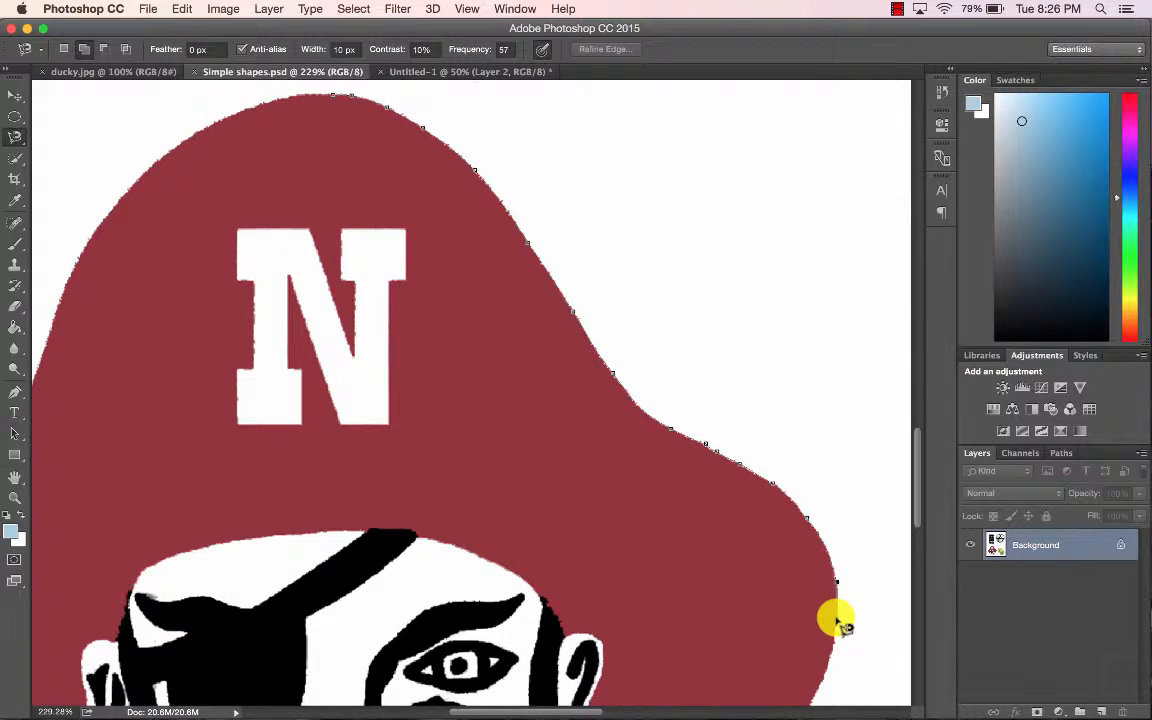
mouse_move(836, 617)
mouse_down()
mouse_move(784, 423)
mouse_move(783, 292)
mouse_up()
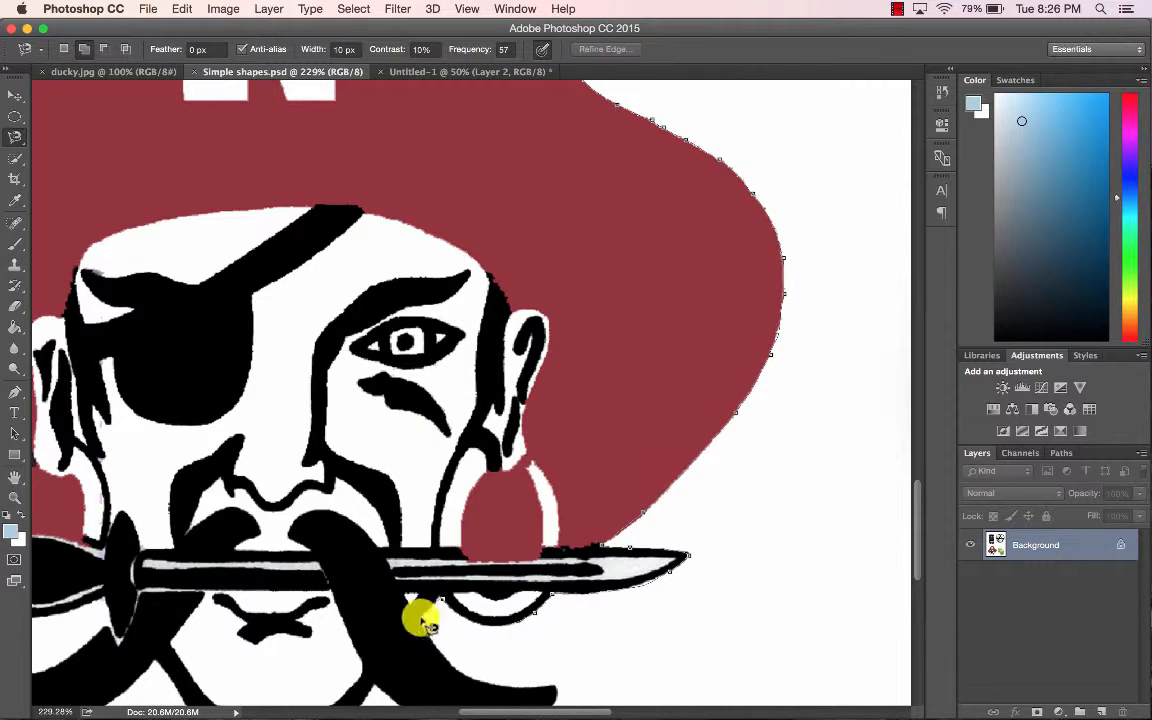
mouse_move(555, 686)
mouse_down()
mouse_move(444, 469)
mouse_move(313, 471)
mouse_move(311, 419)
mouse_up()
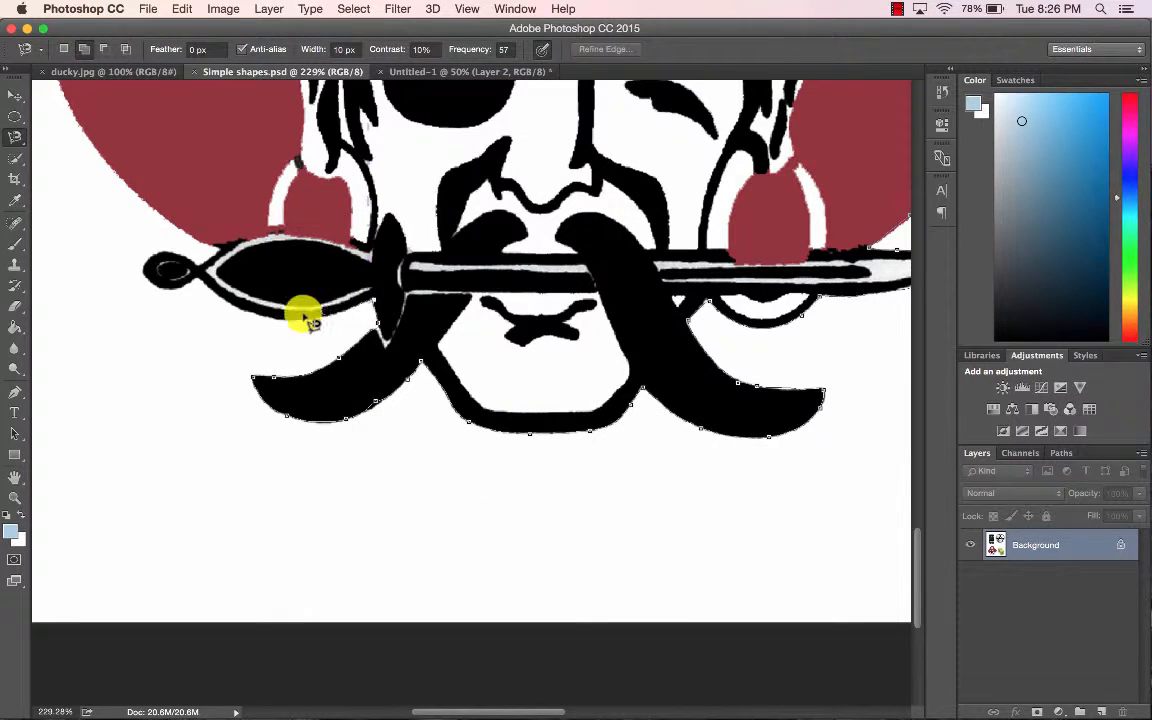
drag(100, 160, 344, 533)
drag(440, 218, 245, 568)
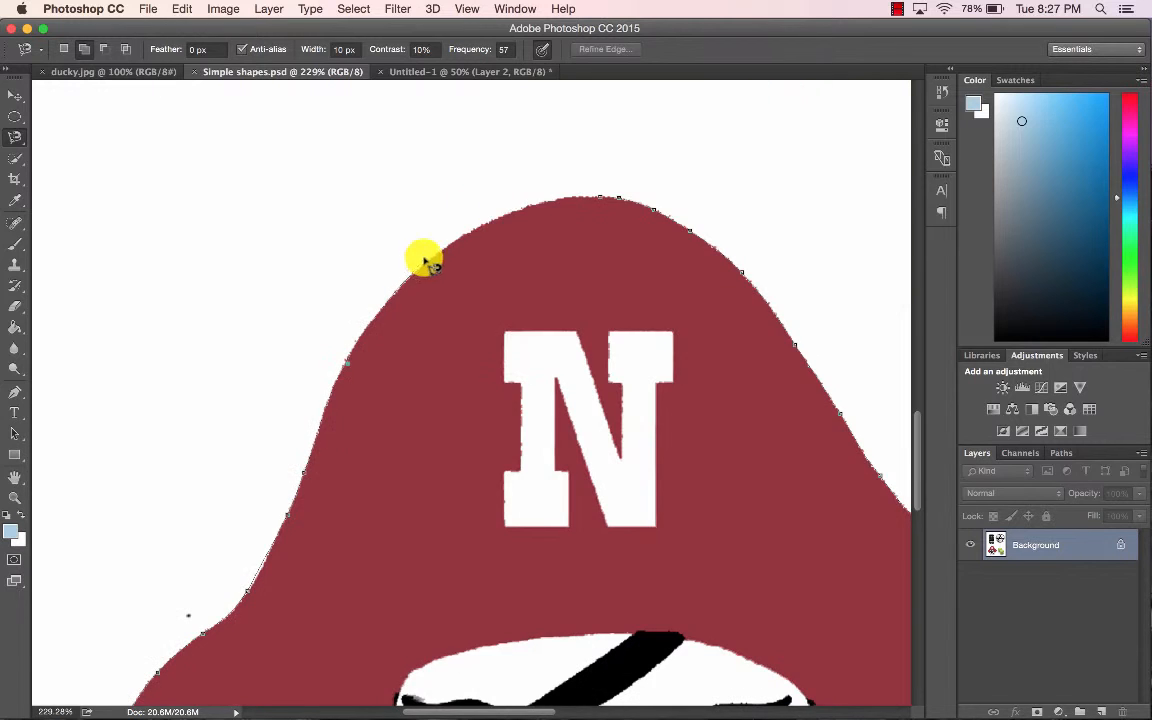
double_click(598, 193)
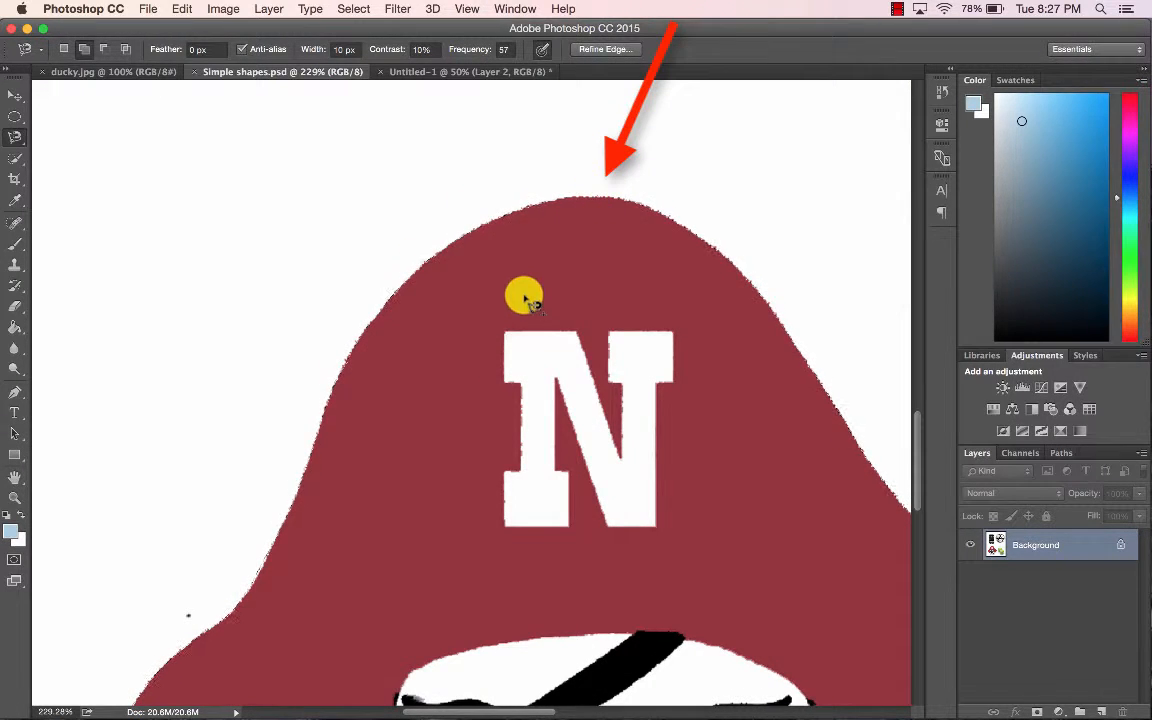
Step: Copy the selected pirate head below the soccer ball on the Untitled-1 canvas, and return to Simple shapes.psd
click(14, 96)
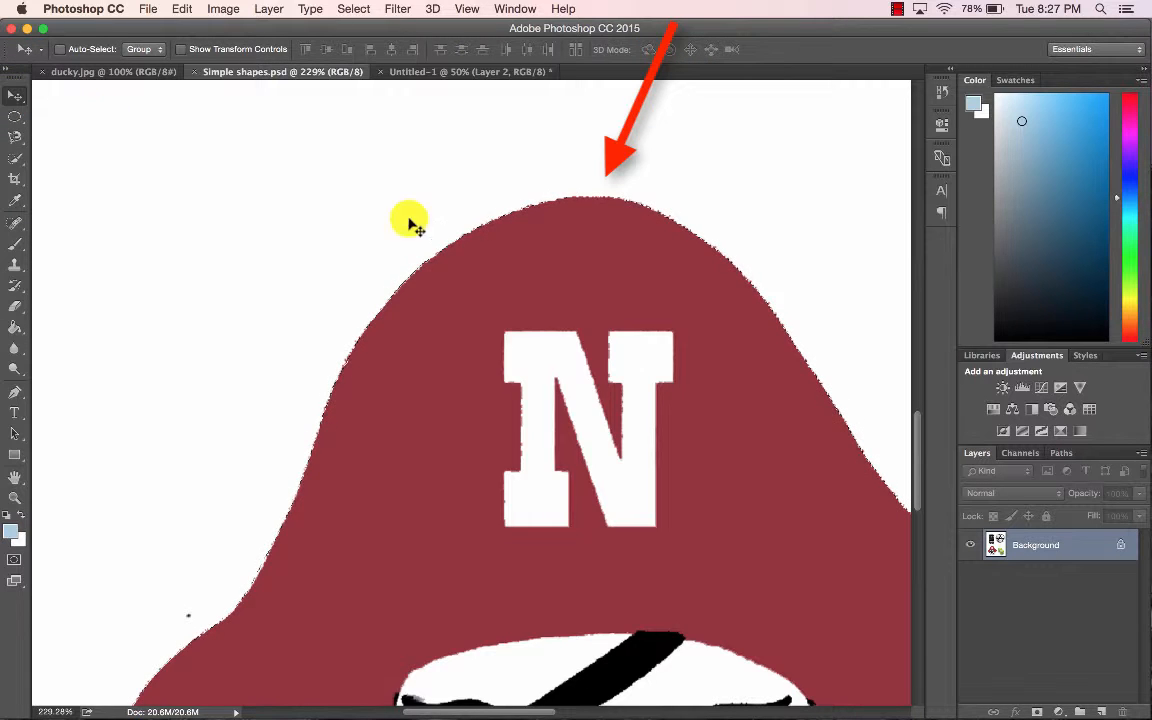
drag(463, 203, 359, 413)
click(288, 73)
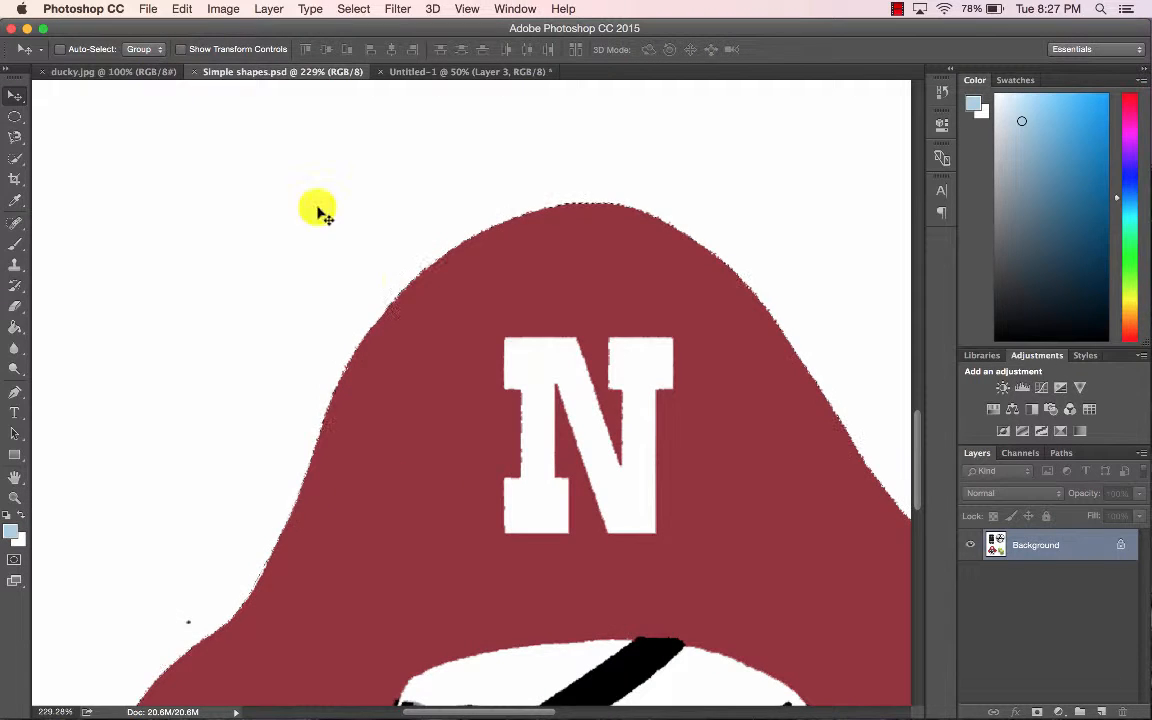
scroll(491, 348, down, 5)
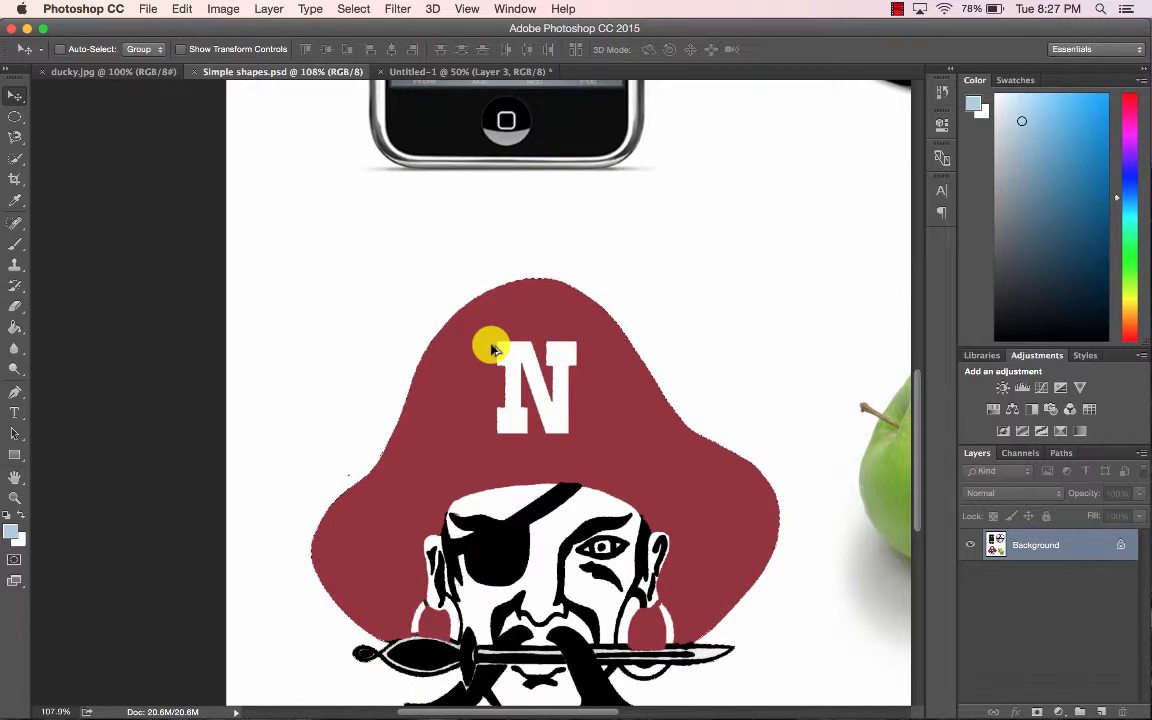
Step: Switch to ducky.jpg and activate the Magic Wand in add-to-selection mode
click(148, 72)
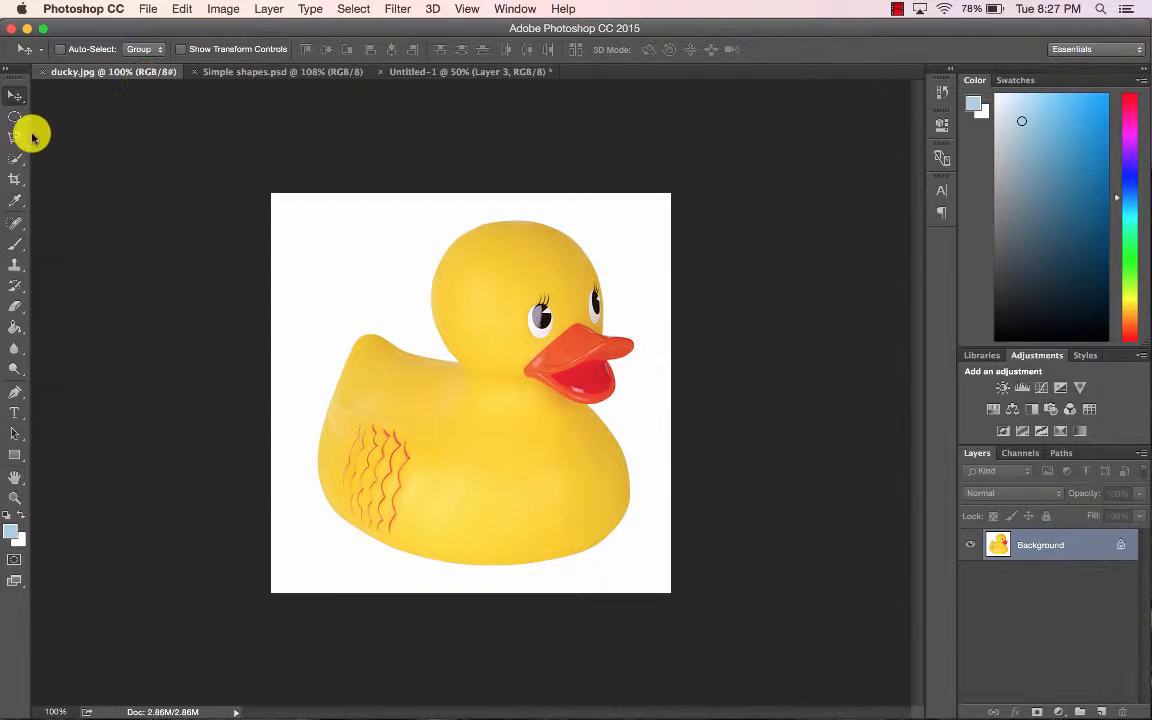
drag(15, 161, 86, 168)
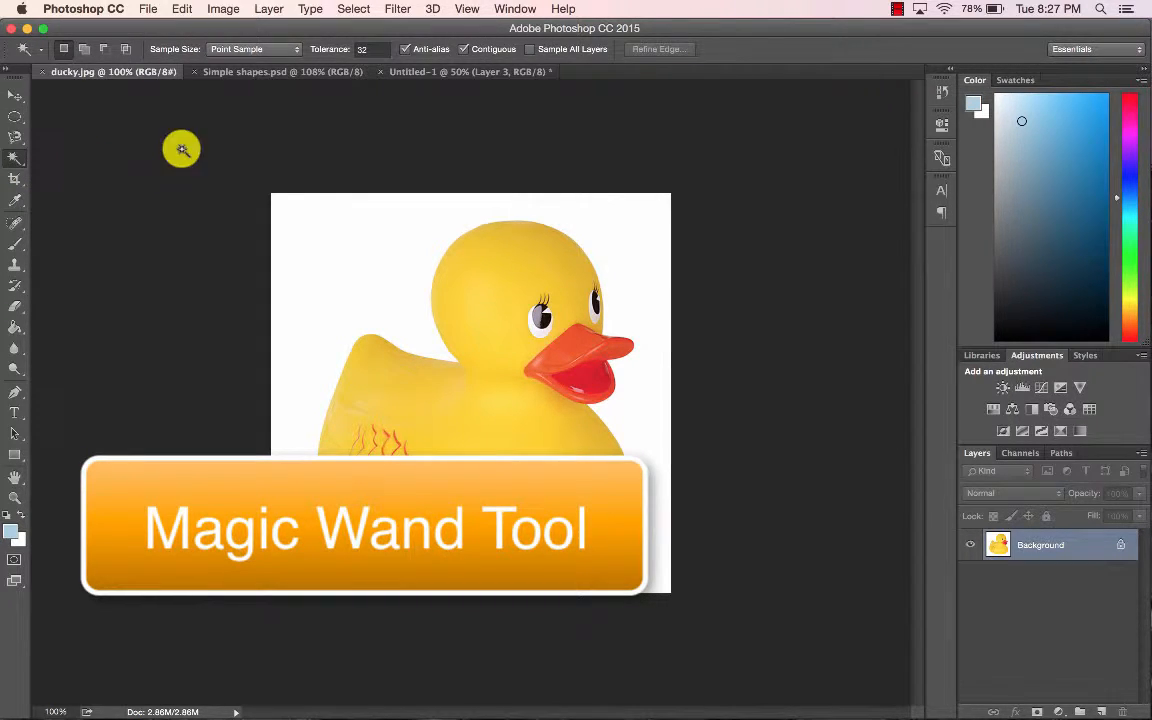
click(91, 53)
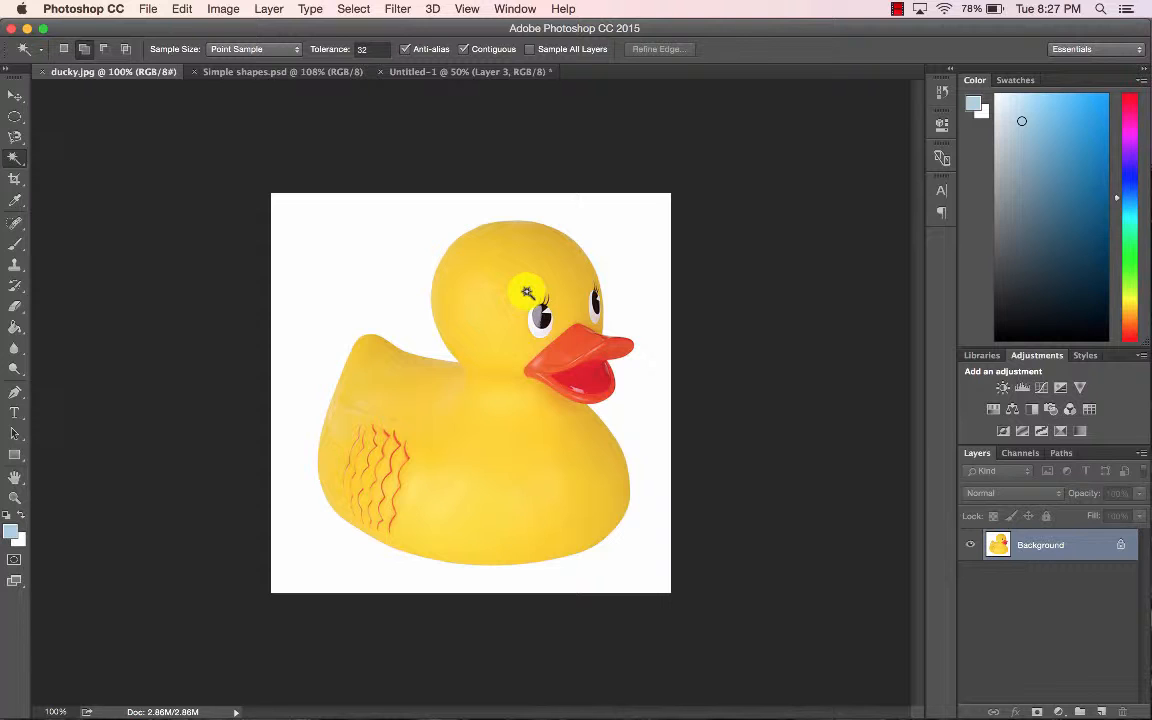
scroll(527, 292, up, 5)
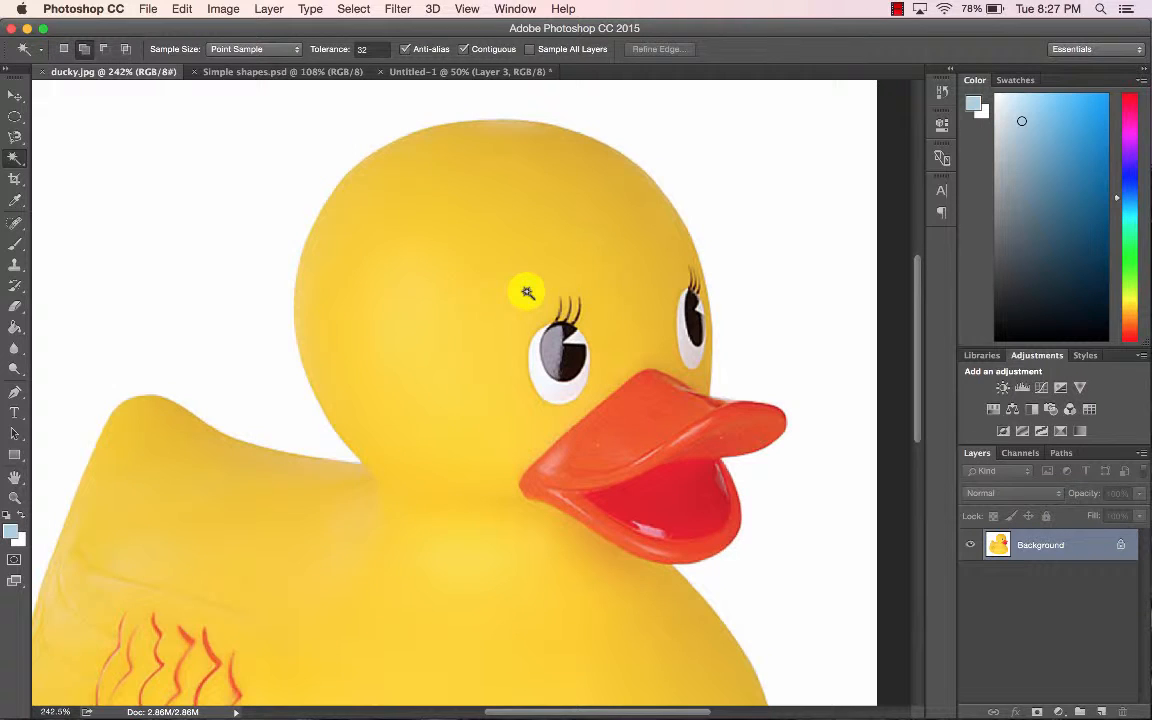
scroll(527, 292, down, 4)
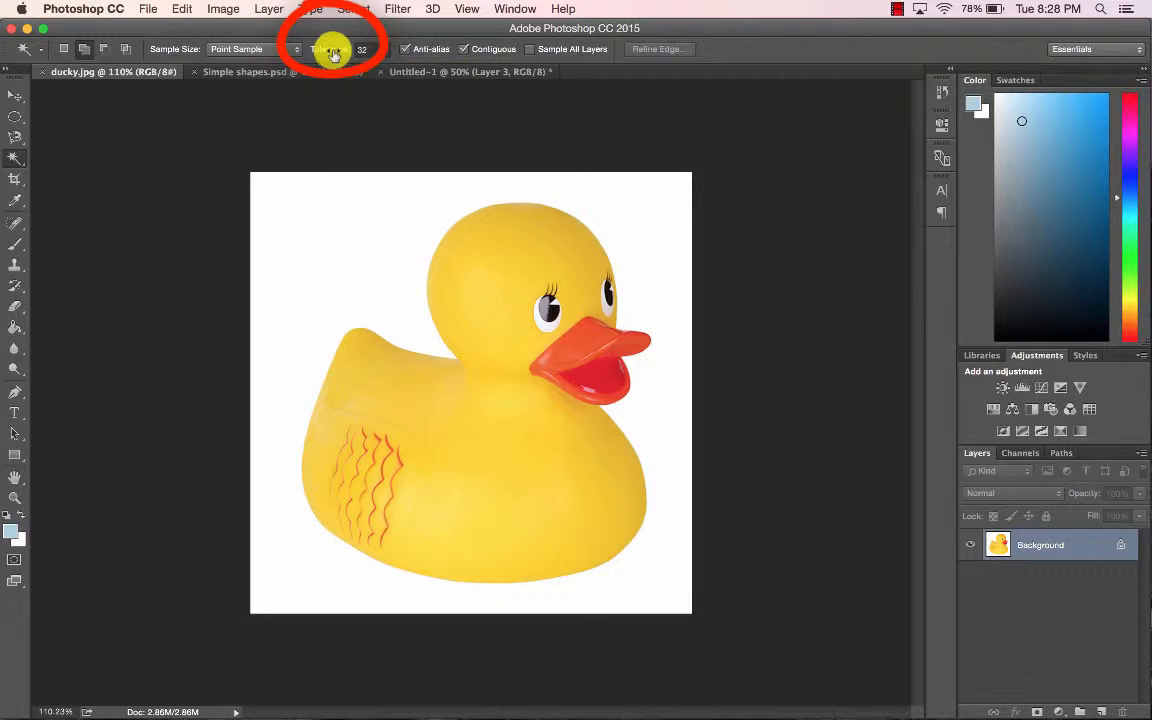
Step: Try the Magic Wand on the duck's forehead with a tolerance of 9, and deselect the area
drag(333, 53, 313, 52)
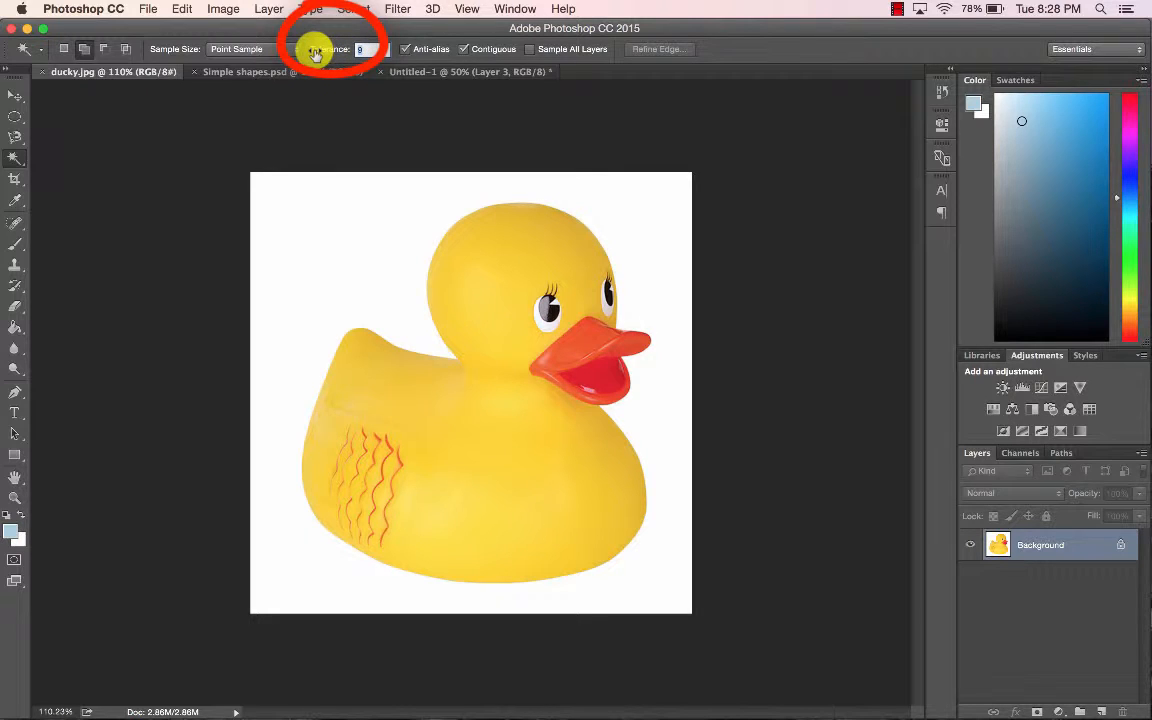
drag(345, 58, 339, 54)
click(532, 270)
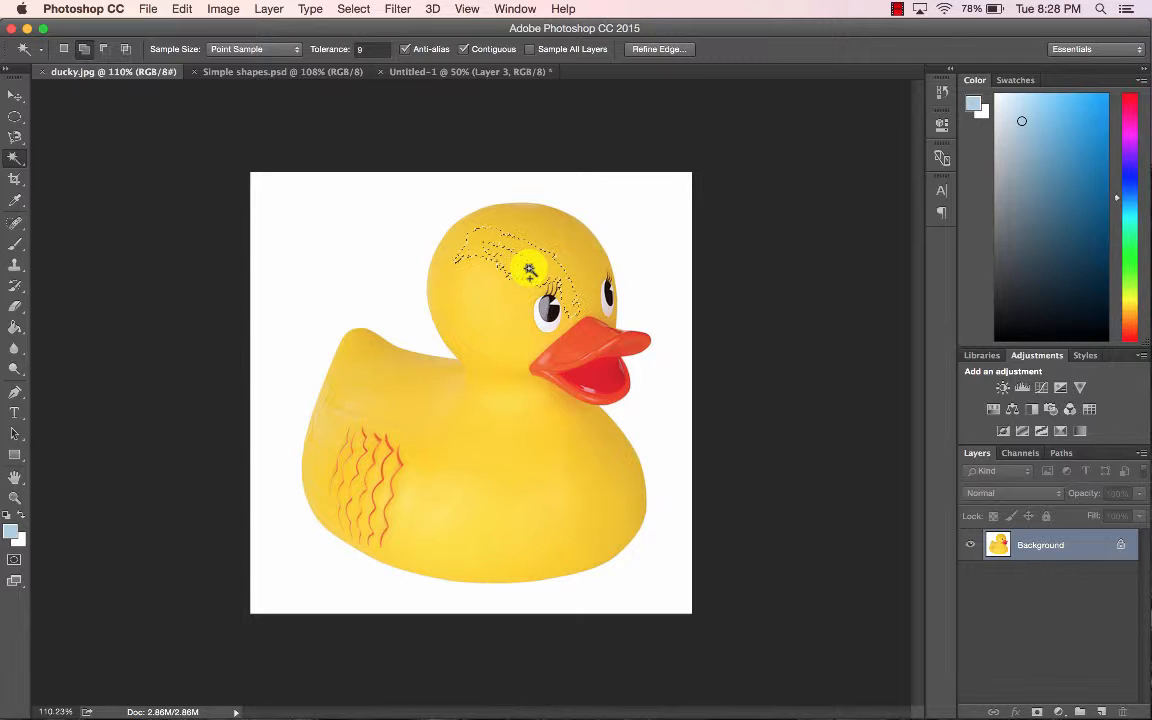
key(super+d)
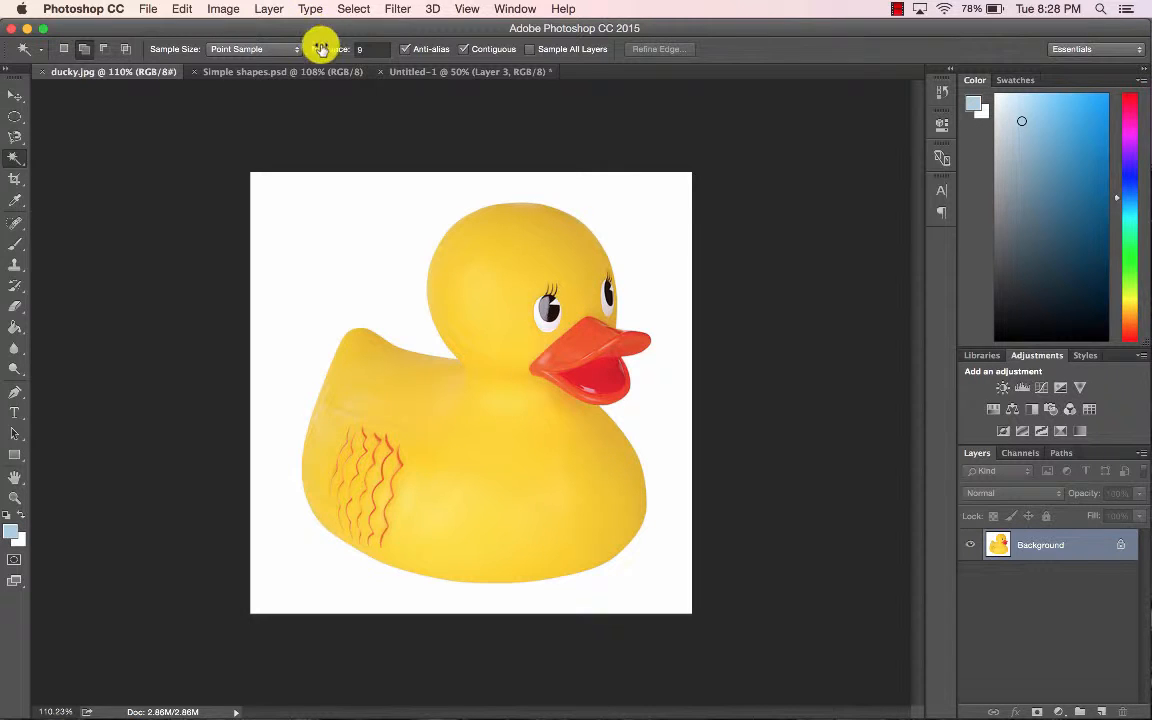
Step: Try the Magic Wand on the duck's head with a tolerance of 110, and clear the selection
drag(321, 46, 403, 65)
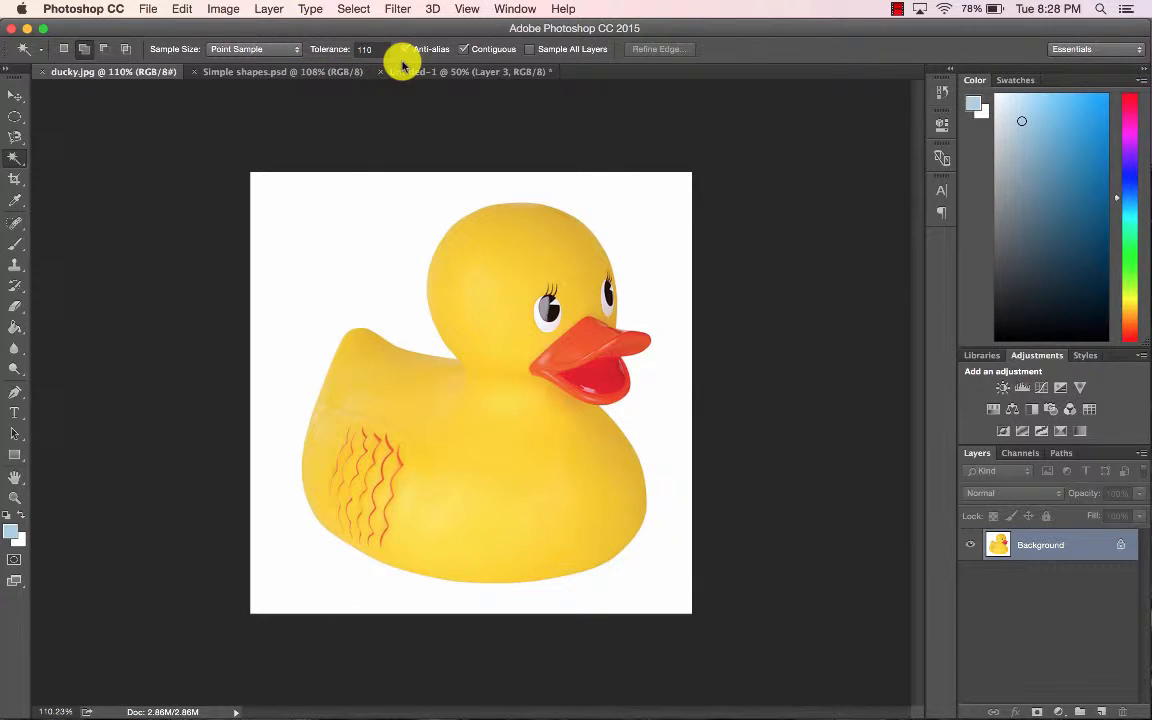
click(505, 295)
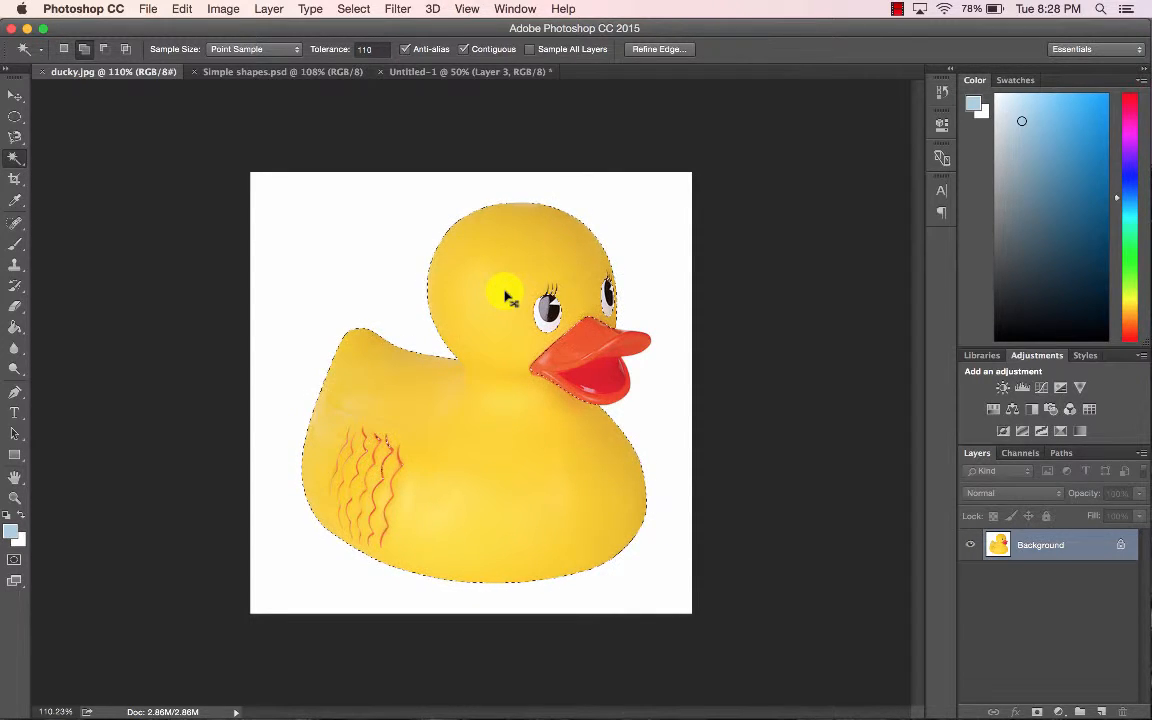
key(super+d)
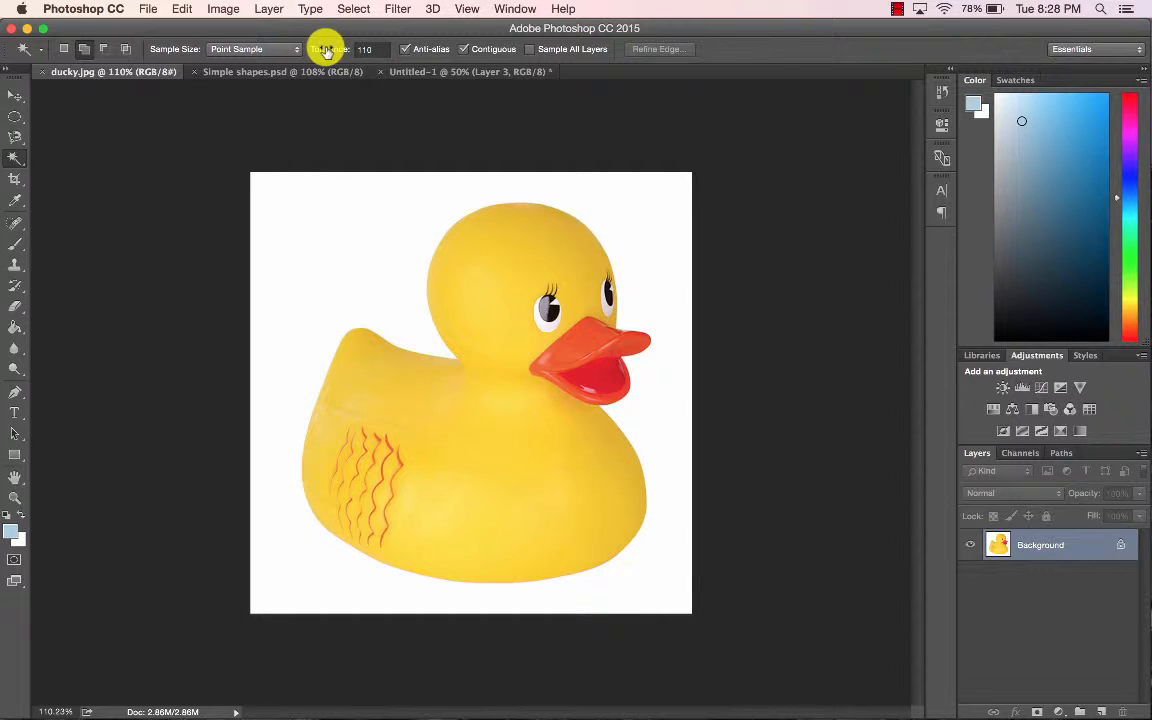
Step: Select the whole duck, including its eyes, beak and wing lines, with the Magic Wand at a tolerance of 74
drag(326, 50, 297, 55)
click(506, 252)
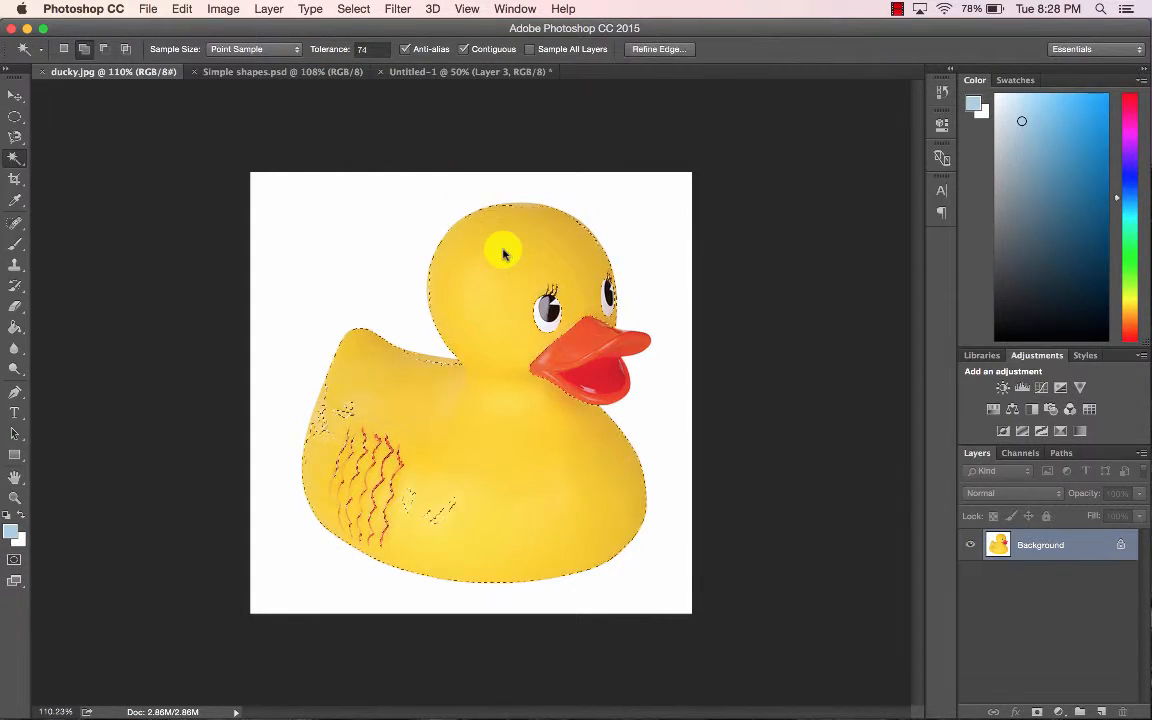
click(450, 366)
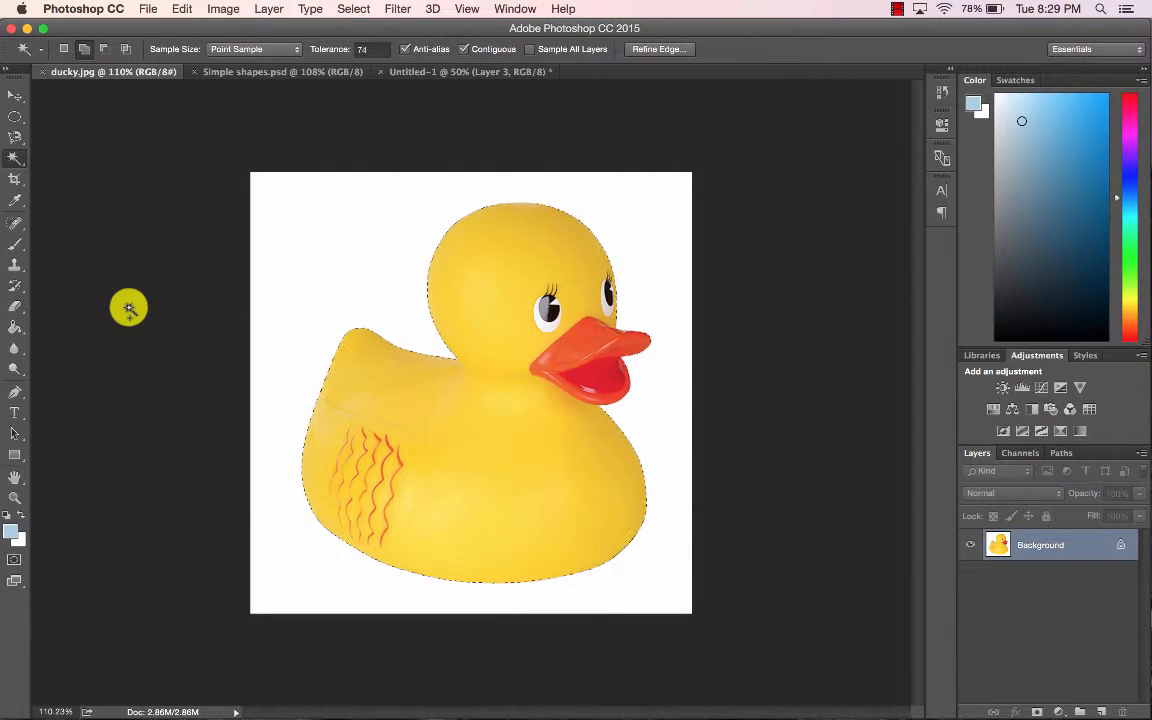
Step: Copy the selected duck onto the Untitled-1 canvas, below the phone and beside the pirate head
click(15, 95)
drag(507, 238, 611, 401)
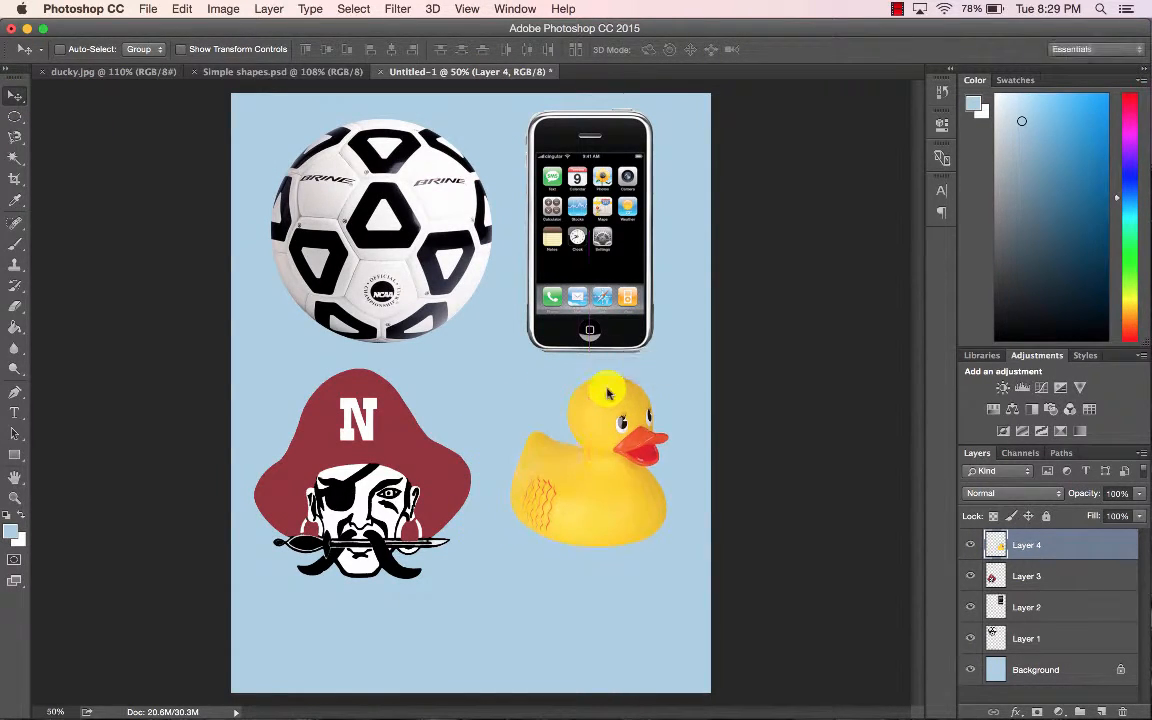
Step: Select the entire duck in ducky.jpg, from head and beak to body, with the Quick Selection tool
click(103, 70)
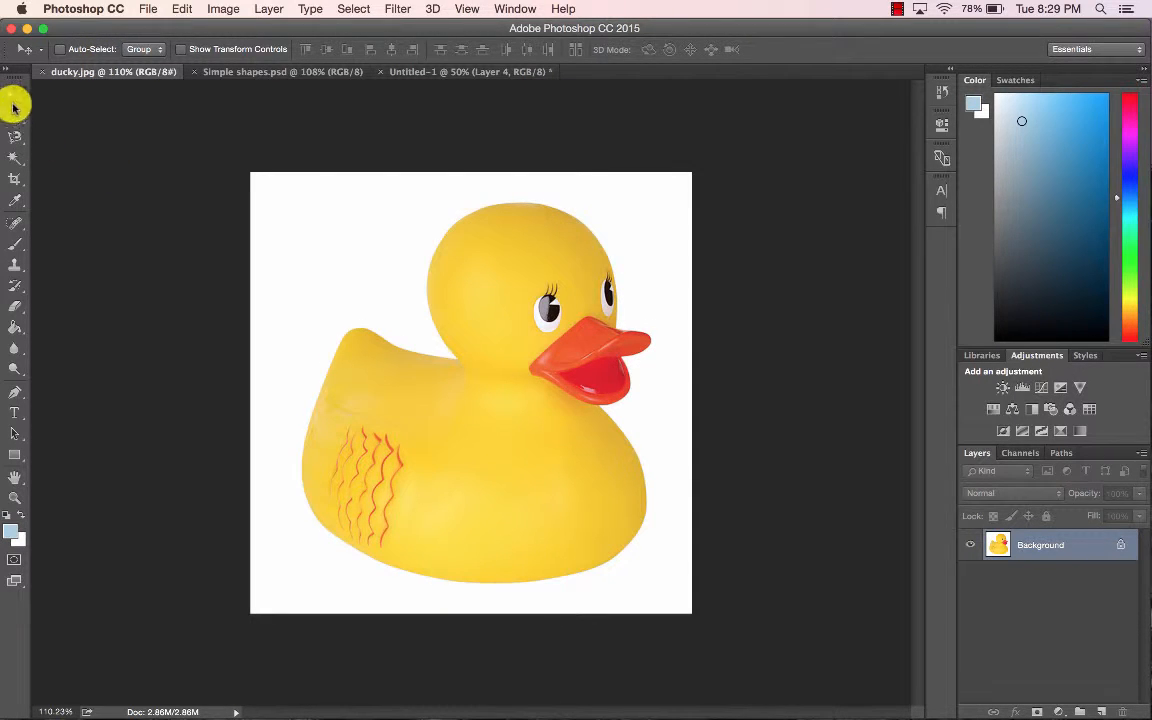
click(14, 137)
click(14, 160)
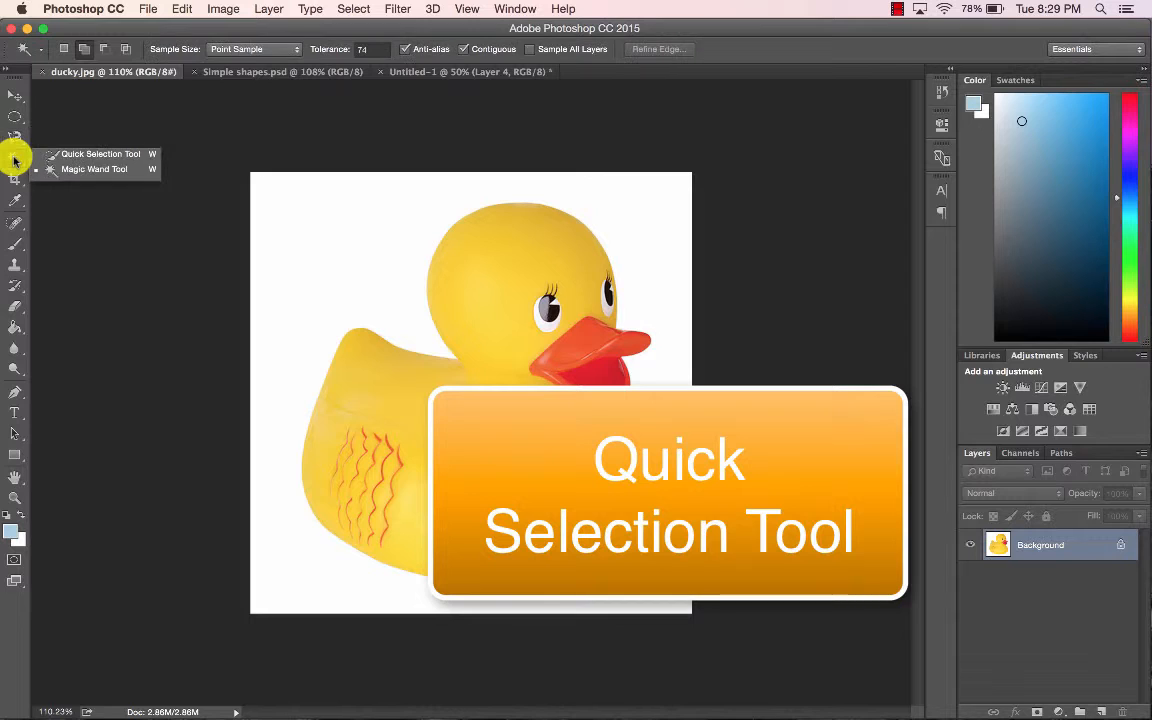
click(40, 152)
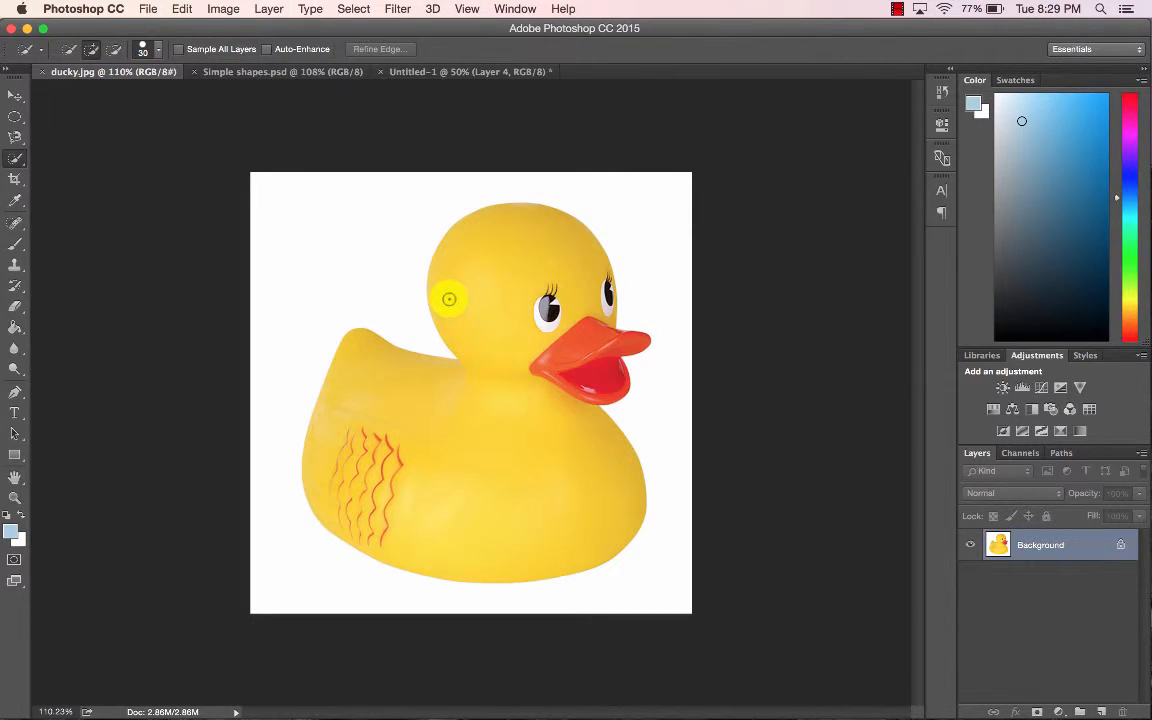
mouse_move(571, 308)
mouse_down()
mouse_move(539, 254)
mouse_move(504, 255)
mouse_move(476, 291)
mouse_up()
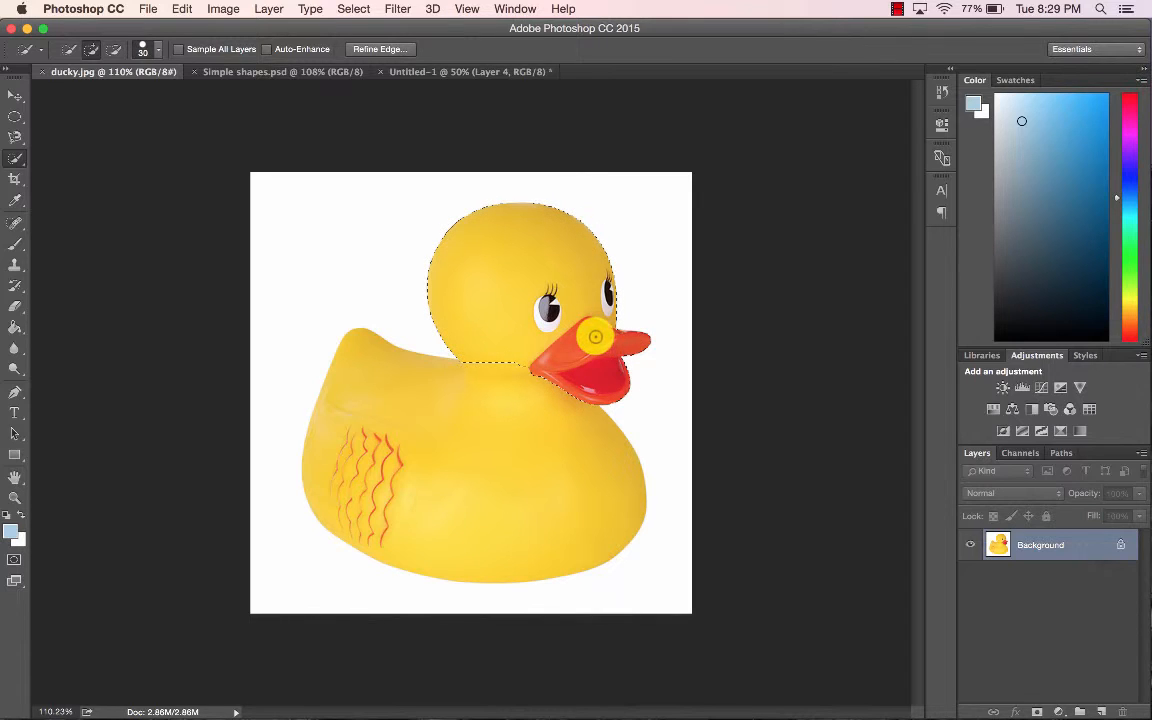
mouse_move(625, 338)
mouse_down()
mouse_move(589, 347)
mouse_move(460, 434)
mouse_move(400, 406)
mouse_up()
Step: Copy the newly selected duck onto the Untitled-1 canvas as a second duck, and return to ducky.jpg
click(16, 96)
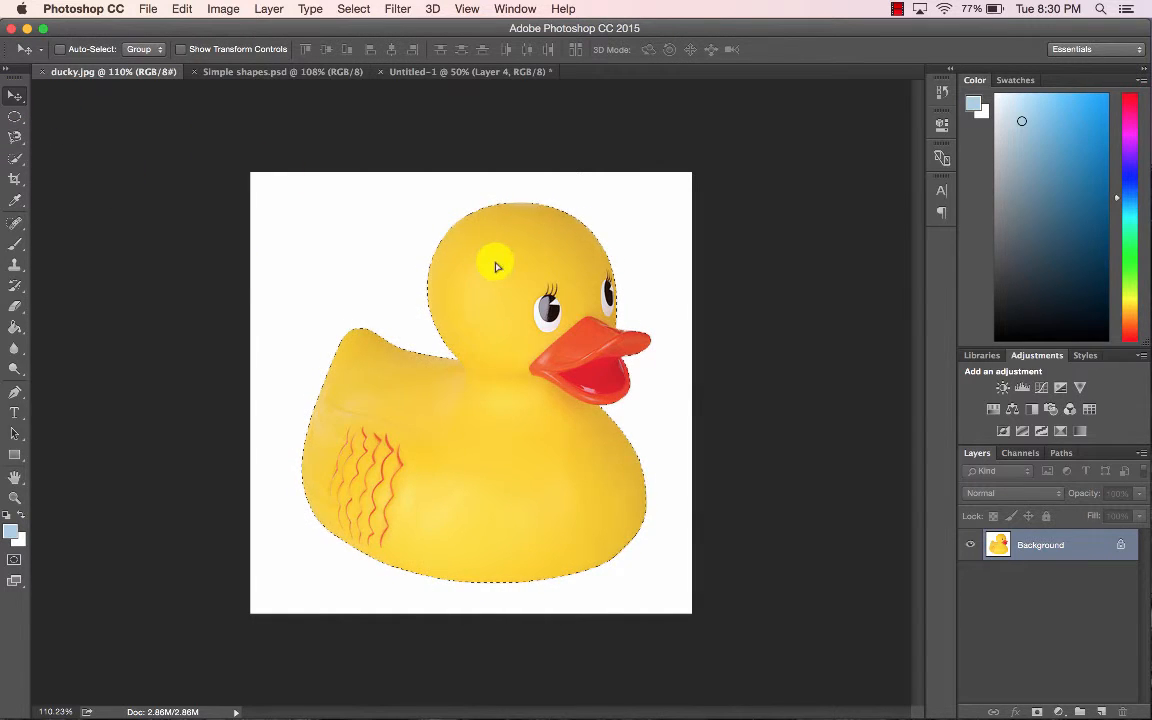
drag(496, 266, 527, 531)
click(90, 71)
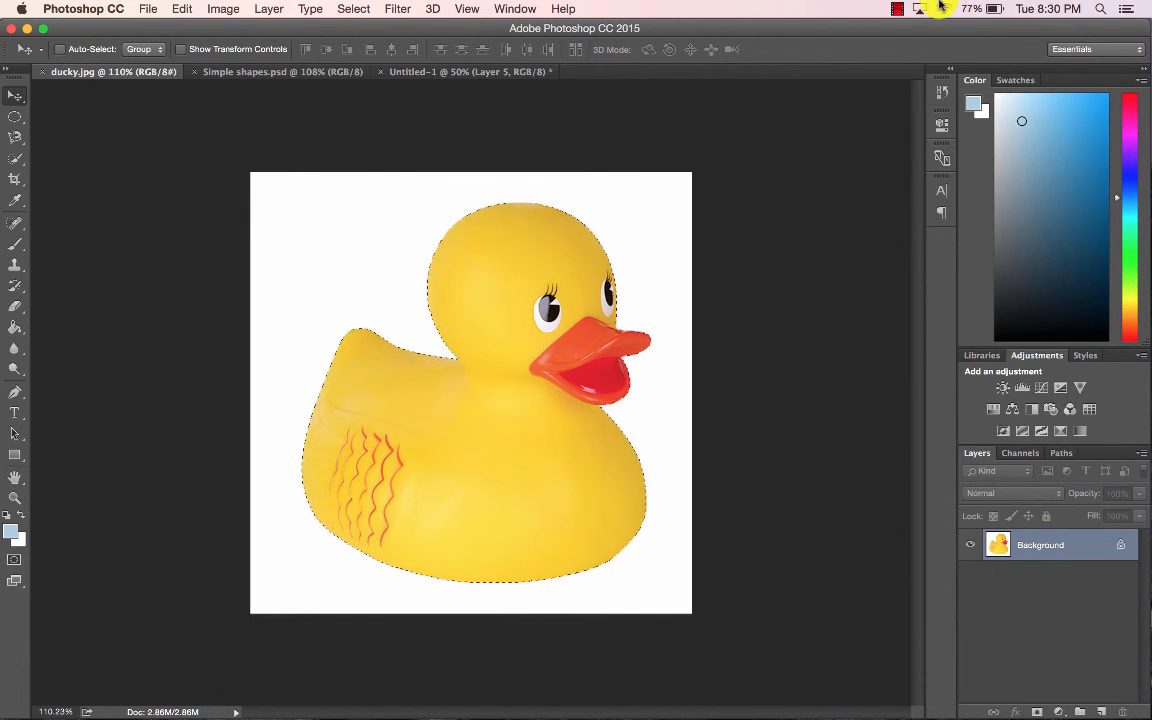
click(898, 8)
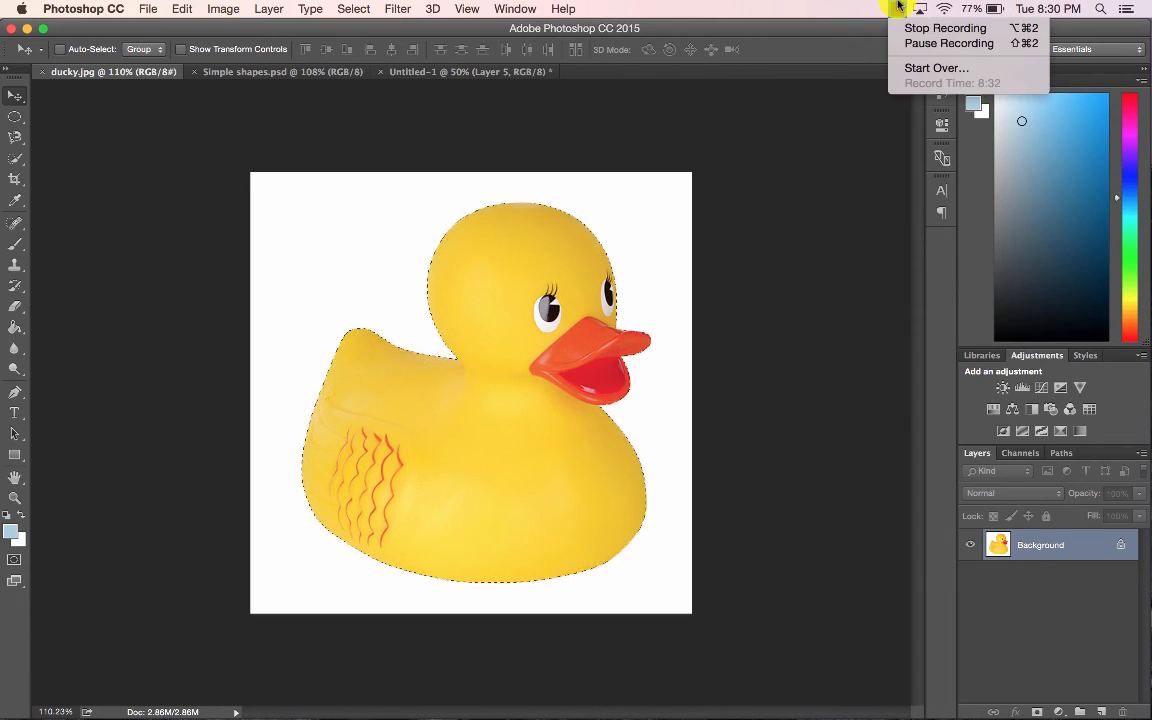